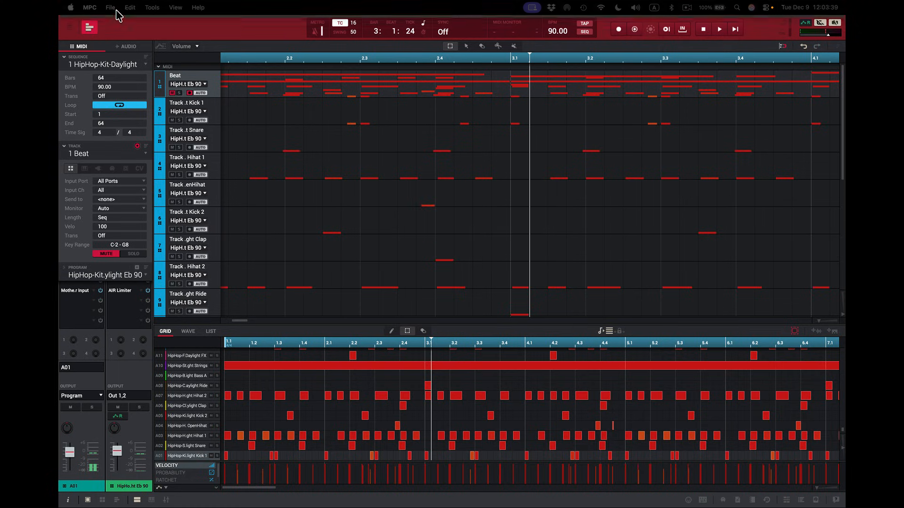
Set up an audio mixdown export of the Daylight sequence with exploded tracks as 24-bit WAV at 48 kHz
left_click(111, 7)
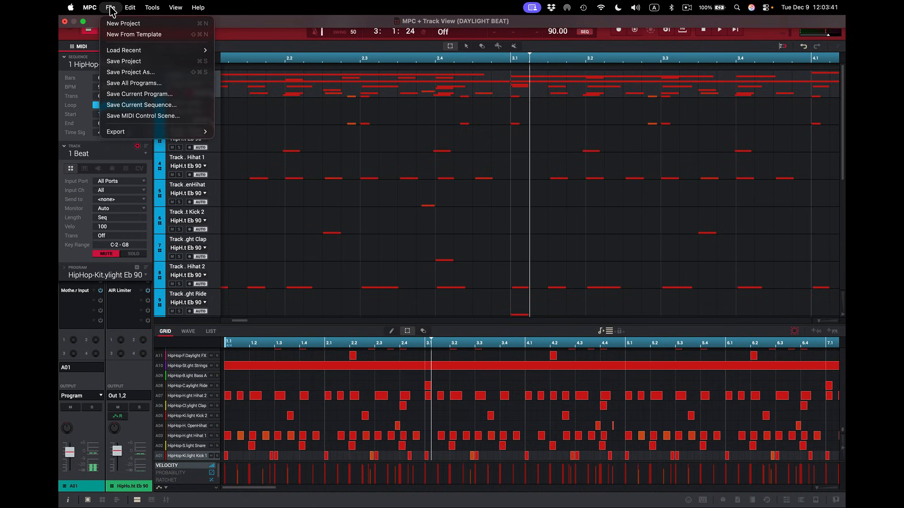
mouse_move(140, 136)
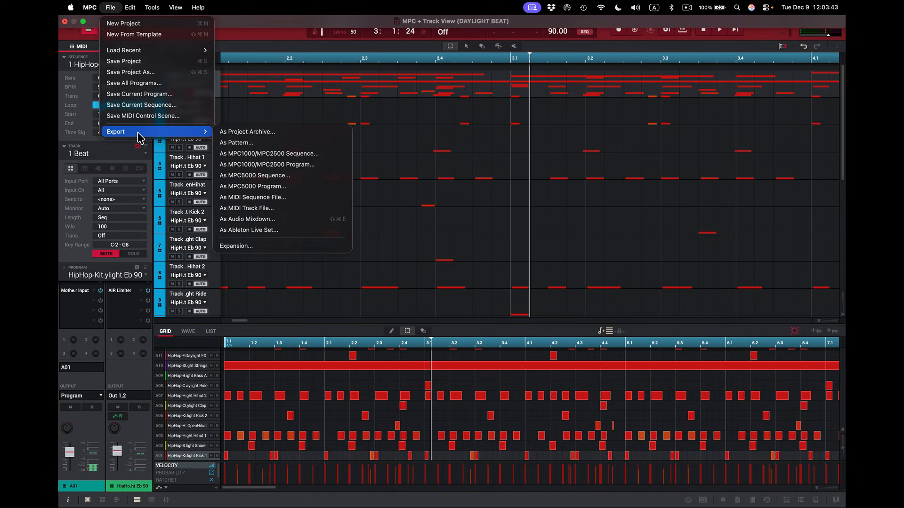
left_click(249, 220)
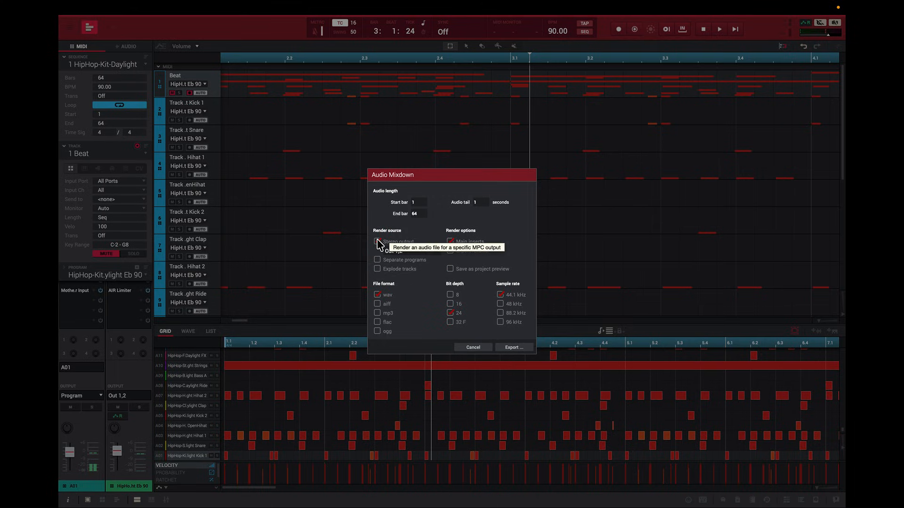
left_click(378, 269)
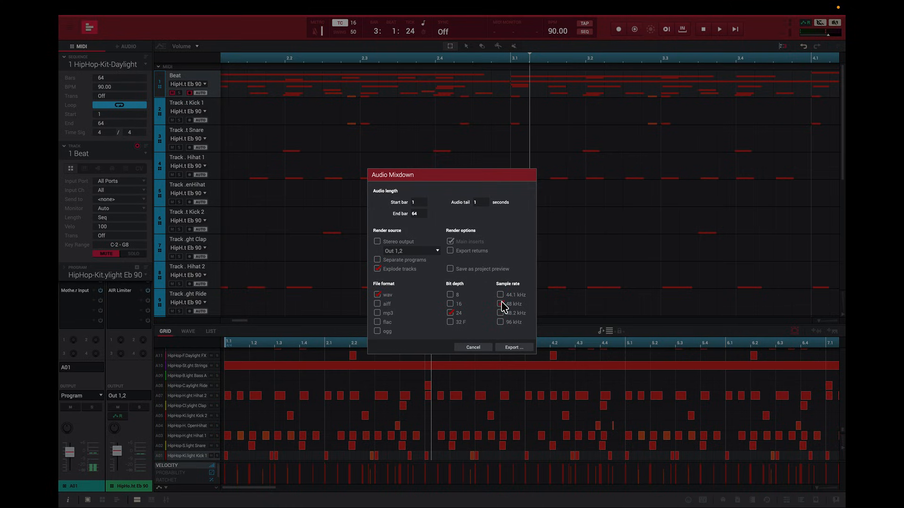
left_click(520, 348)
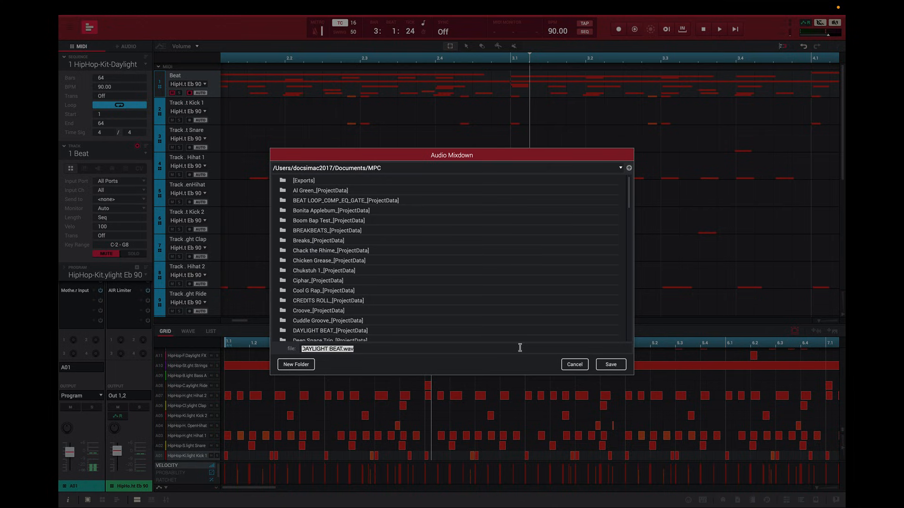
Choose the Desktop as the mixdown's save location and start creating a new folder there
left_click(622, 170)
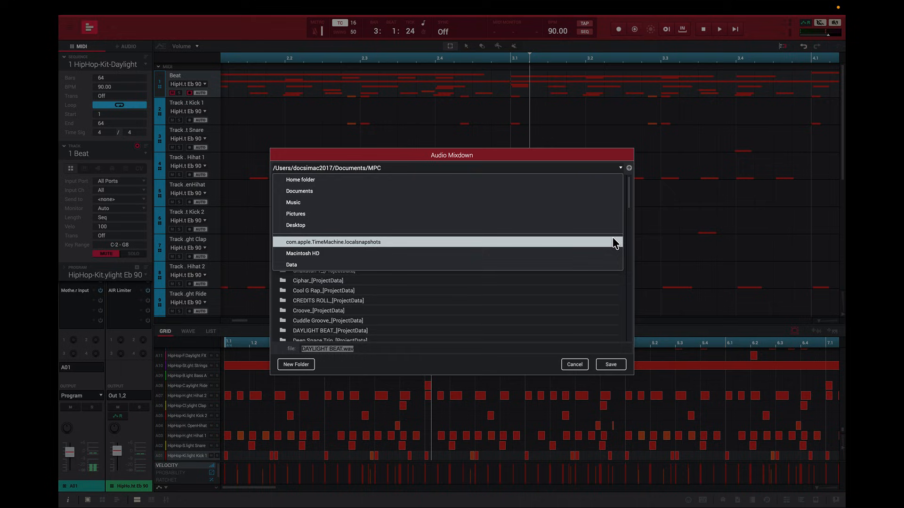
left_click(607, 157)
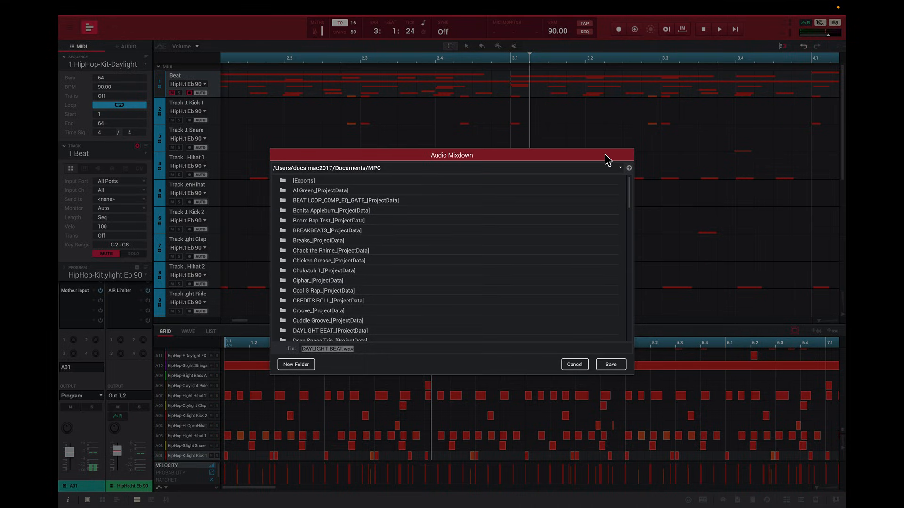
left_click(621, 168)
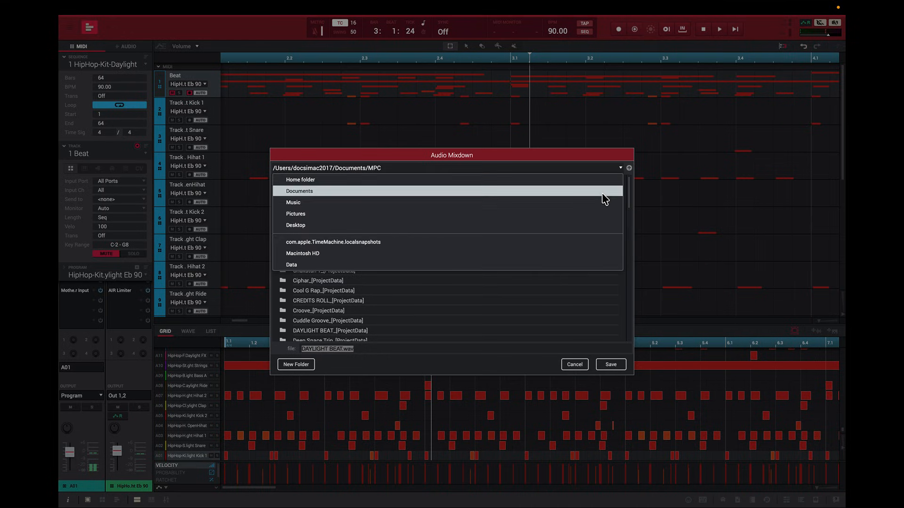
left_click(608, 223)
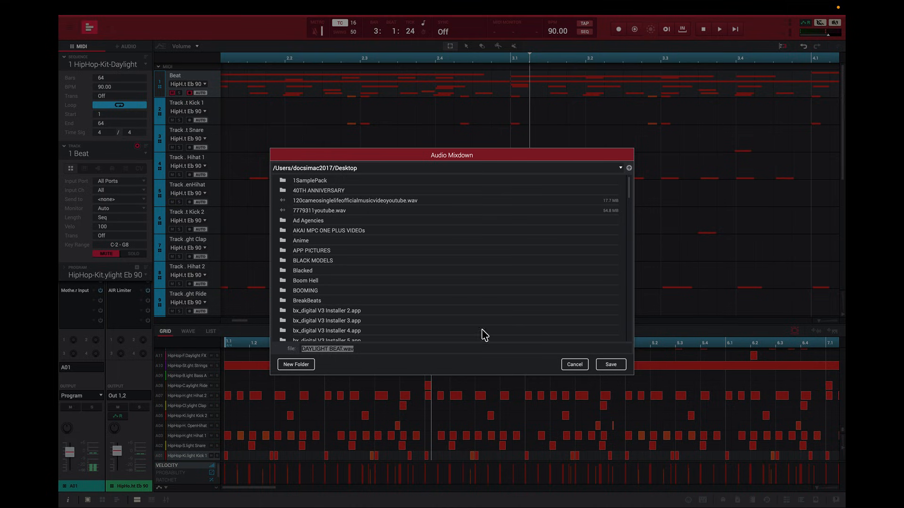
left_click(296, 365)
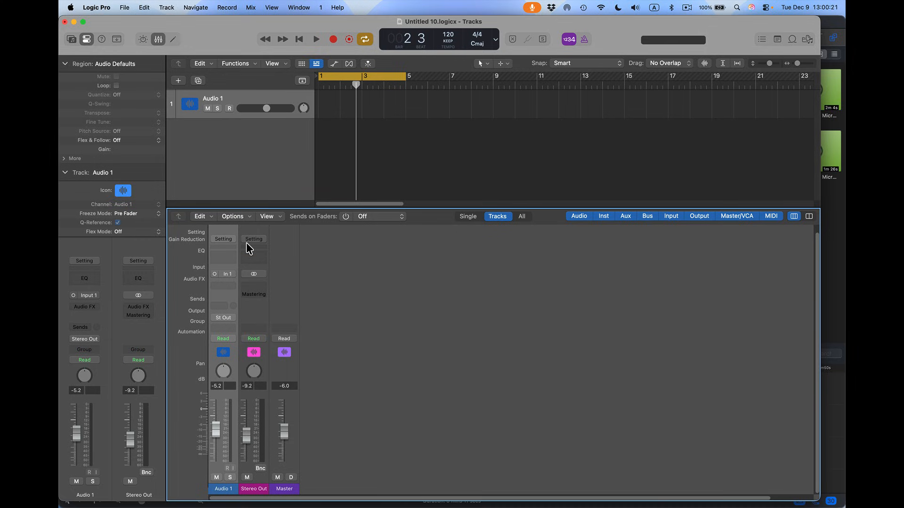
Hide the mixer in Logic Pro and create 16 new mic or line audio tracks
key("x")
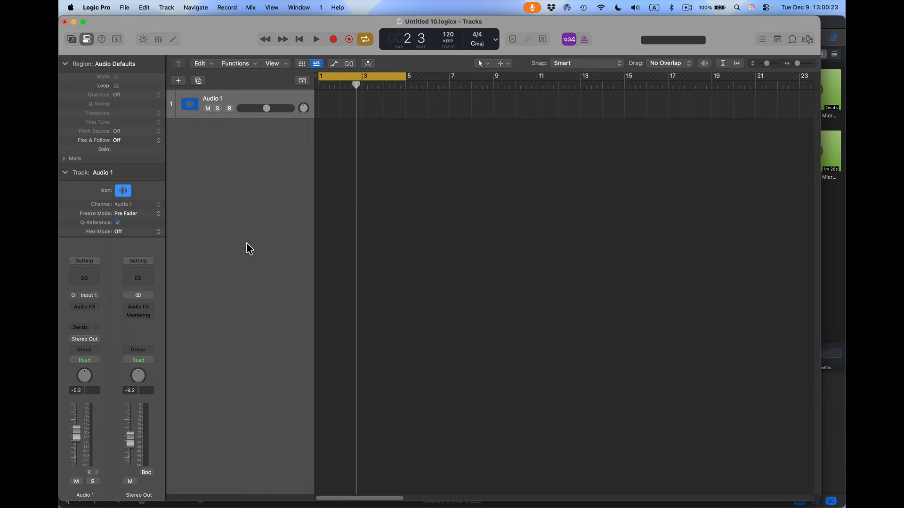
left_click(165, 8)
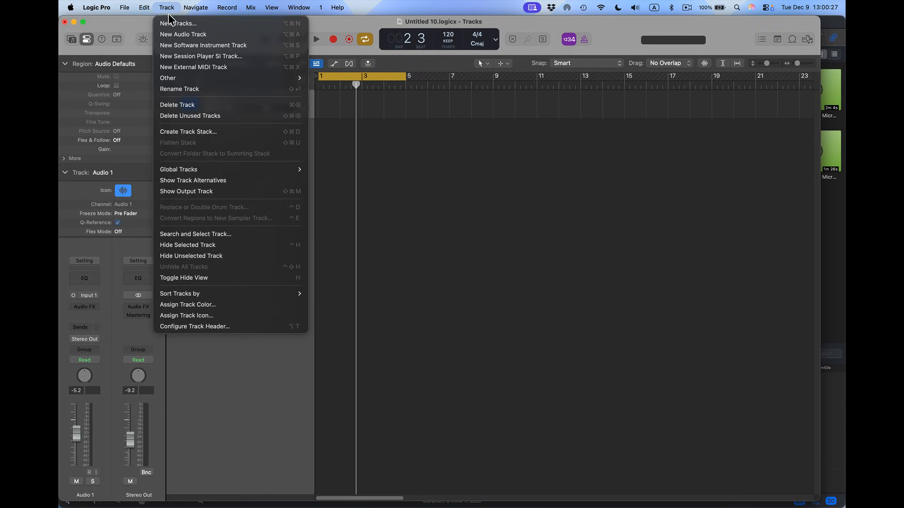
left_click(169, 22)
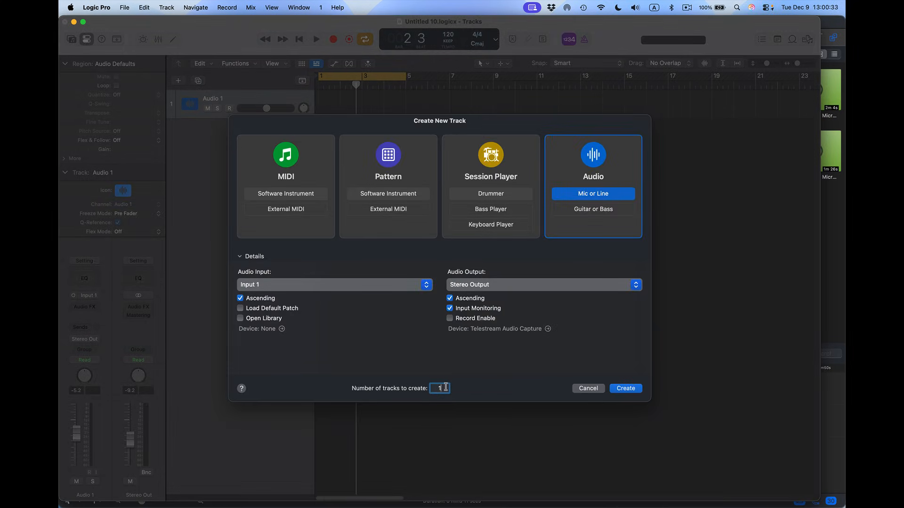
type("6")
left_click(632, 389)
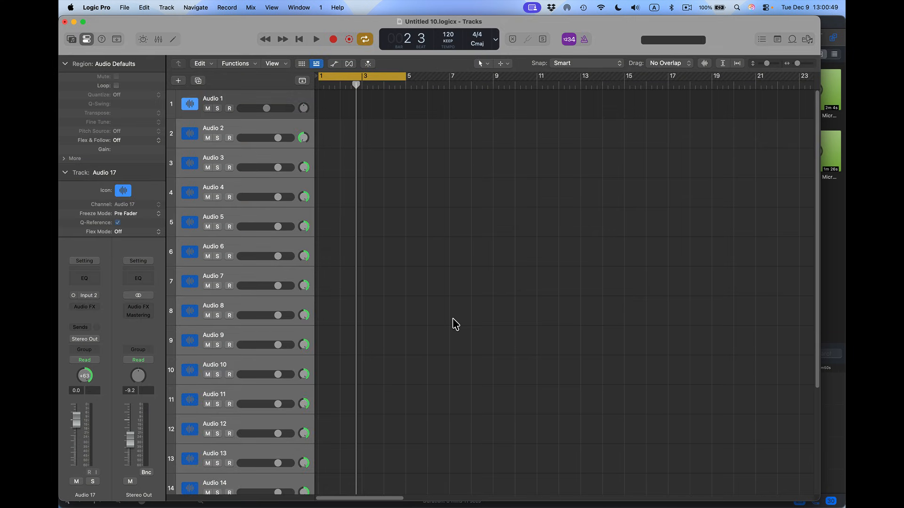
Show the mixer and center the pan of all newly created tracks, Audio 2 through Audio 17
key("x")
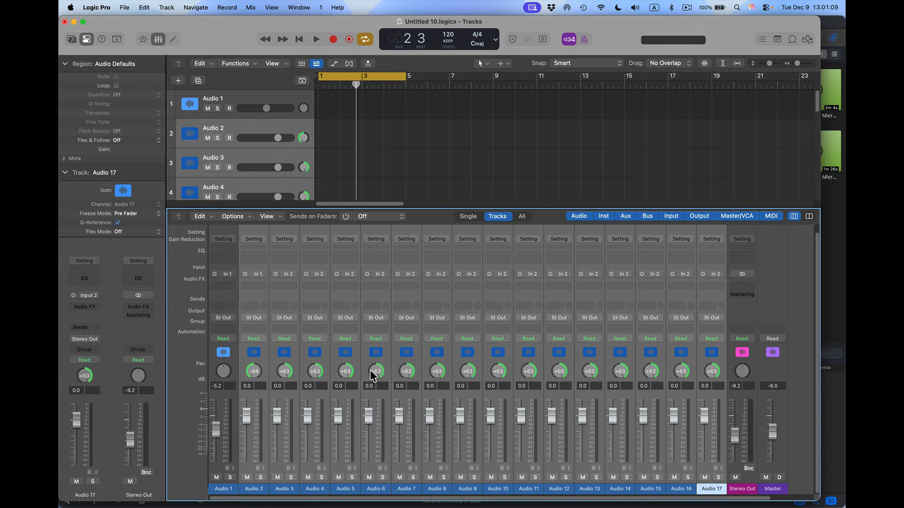
left_click_drag(372, 375, 372, 399)
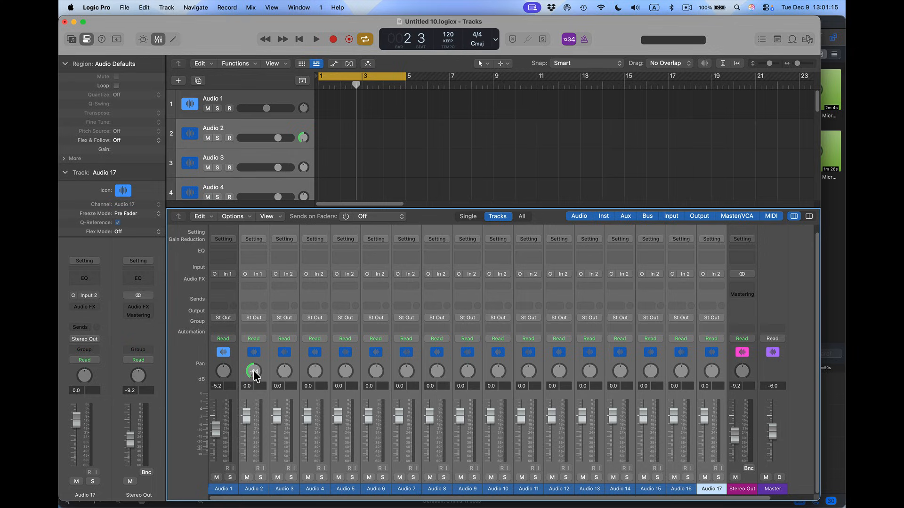
left_click_drag(253, 371, 253, 368)
left_click(261, 352)
left_click_drag(253, 371, 254, 363)
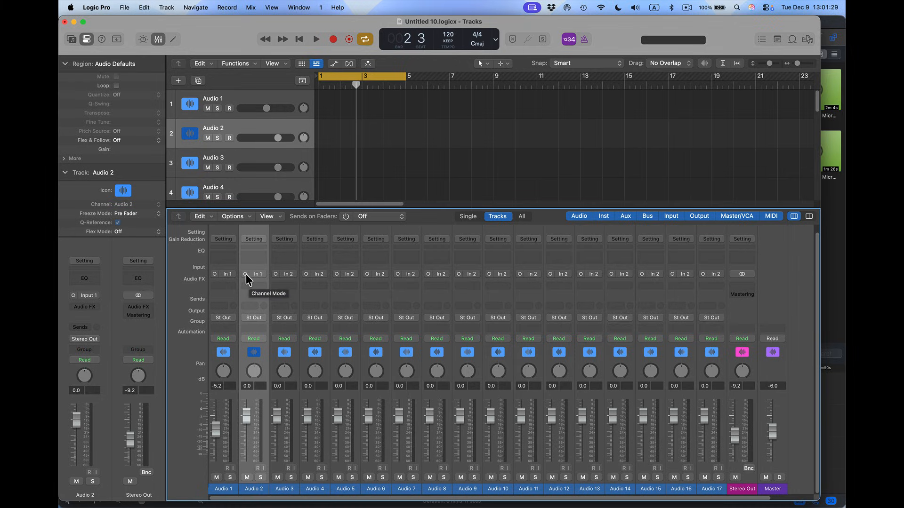
Try the stereo channel mode on Audio 1, return it to mono and hide the mixer
left_click(214, 274)
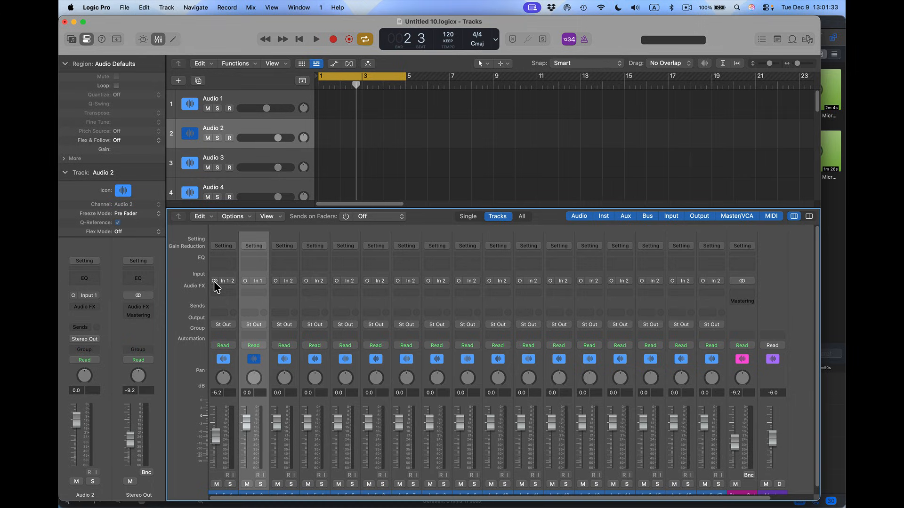
left_click(214, 281)
key("x")
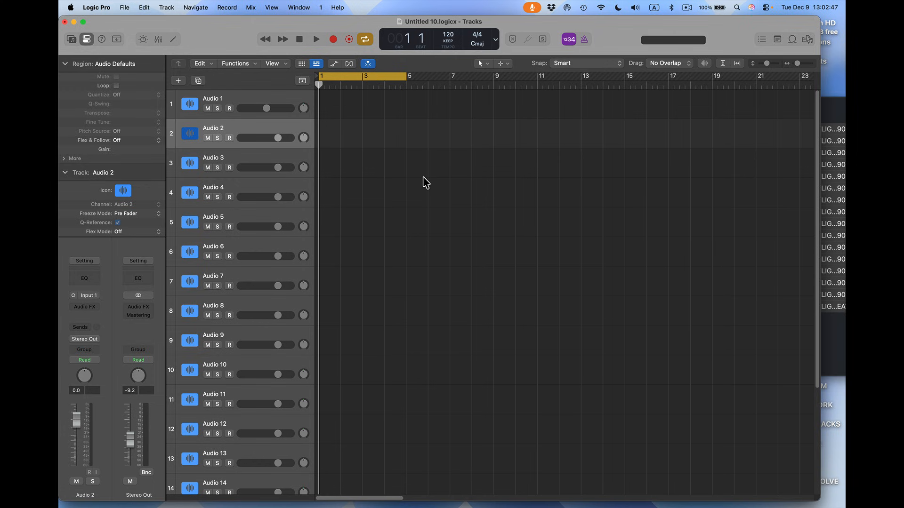
Lower the faders of Audio 2 through Audio 17 to -15.8 dB, Stereo Out to -14.2 dB and Master to -13.4 dB
key("x")
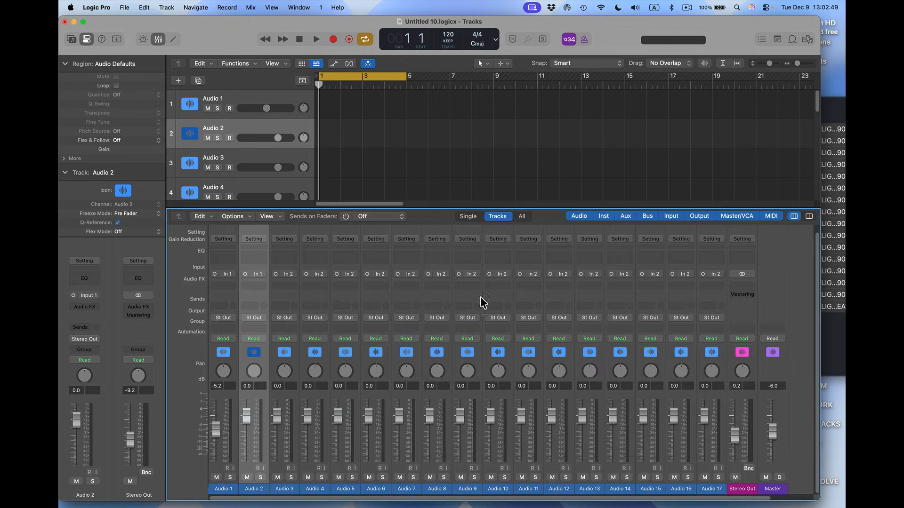
left_click(715, 300, "shift")
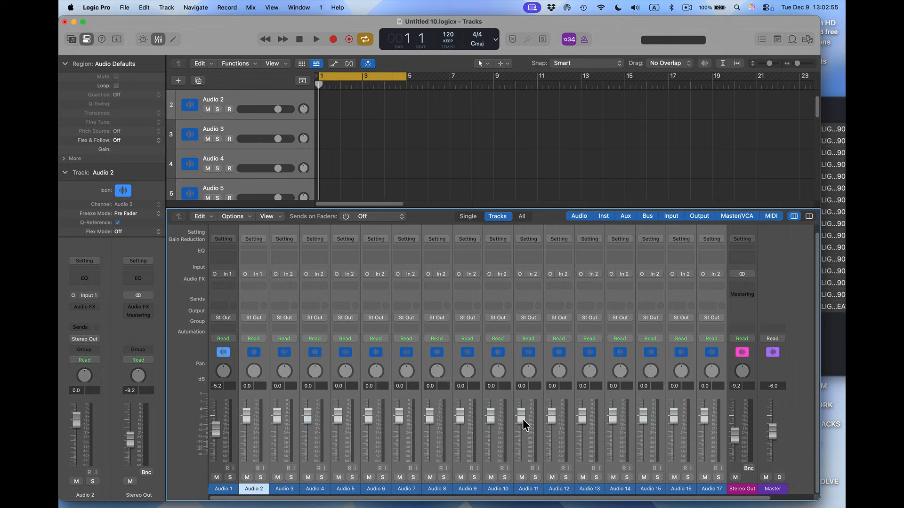
left_click_drag(521, 416, 522, 442)
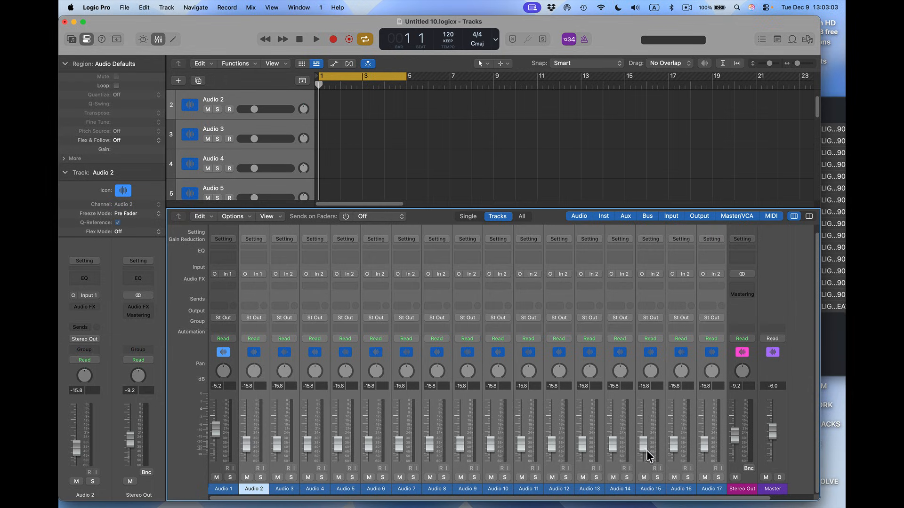
left_click_drag(734, 434, 772, 441)
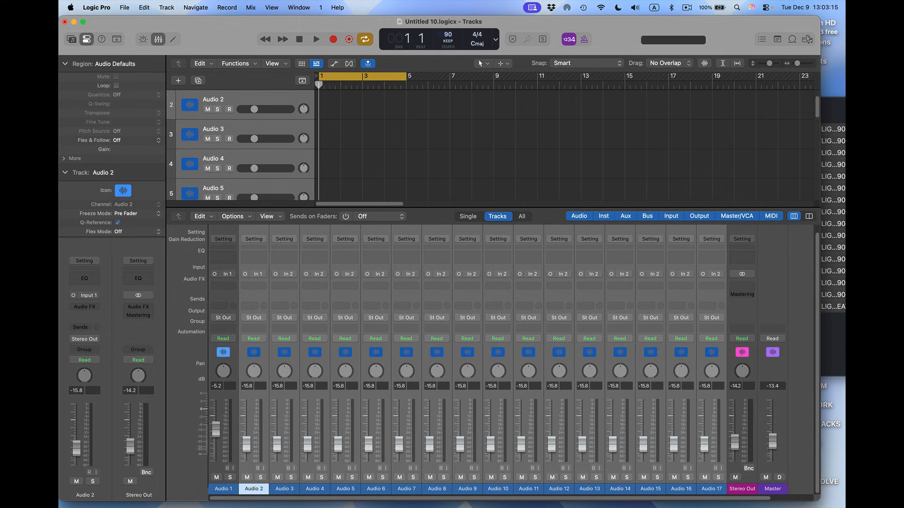
Switch to MPC to check the sequence's tempo, return to Logic Pro and hide the mixer
key("ctrl+Right")
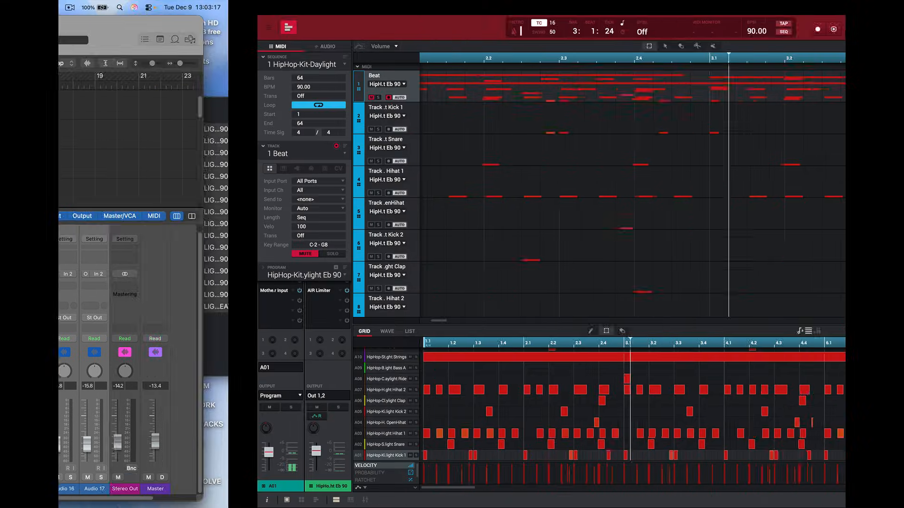
key("ctrl+Left")
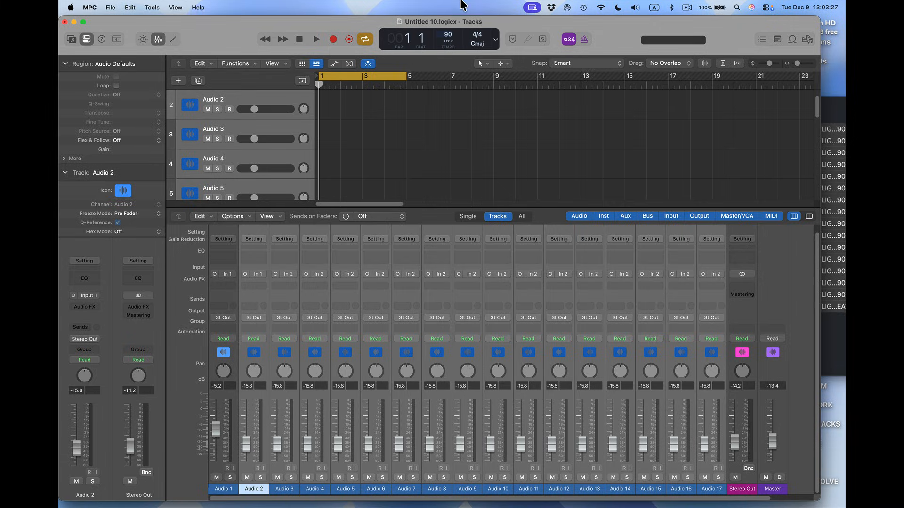
left_click(323, 22)
key("x")
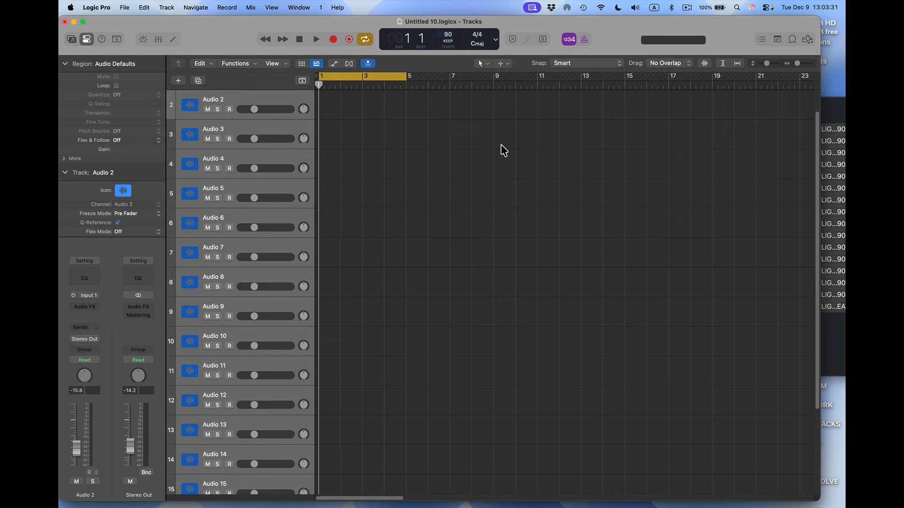
Check the DAYLIGHT BEAT folder in Finder, return to Logic Pro and select the Audio 1 track
left_click(836, 115)
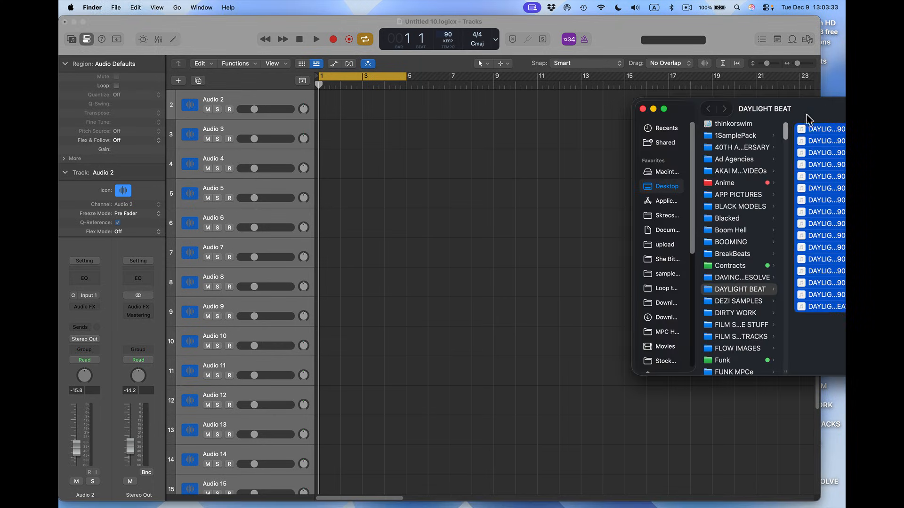
left_click(475, 157)
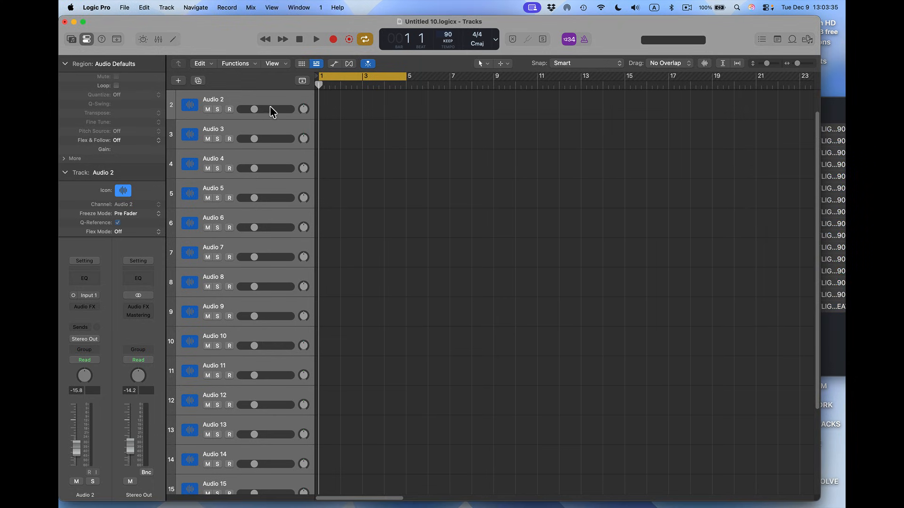
scroll(271, 100, "up", 2)
left_click(262, 91)
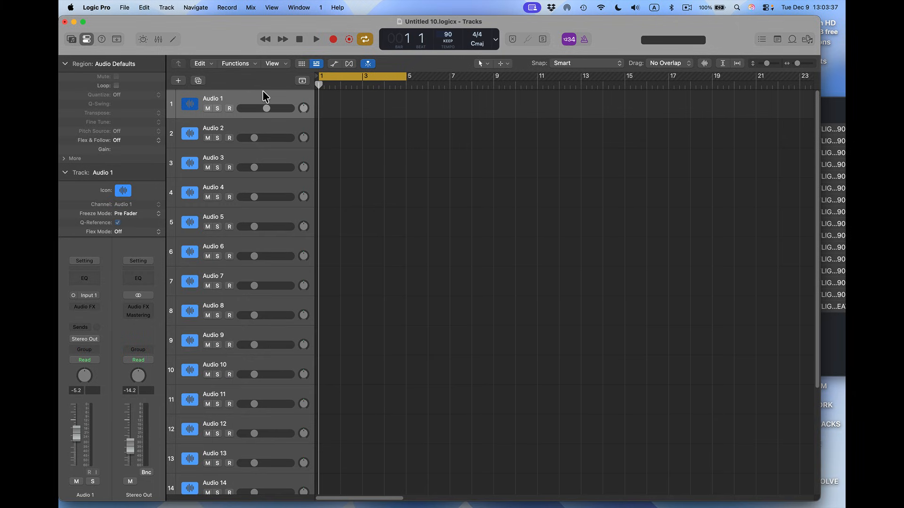
scroll(370, 144, "down", 2)
scroll(372, 147, "down", 1)
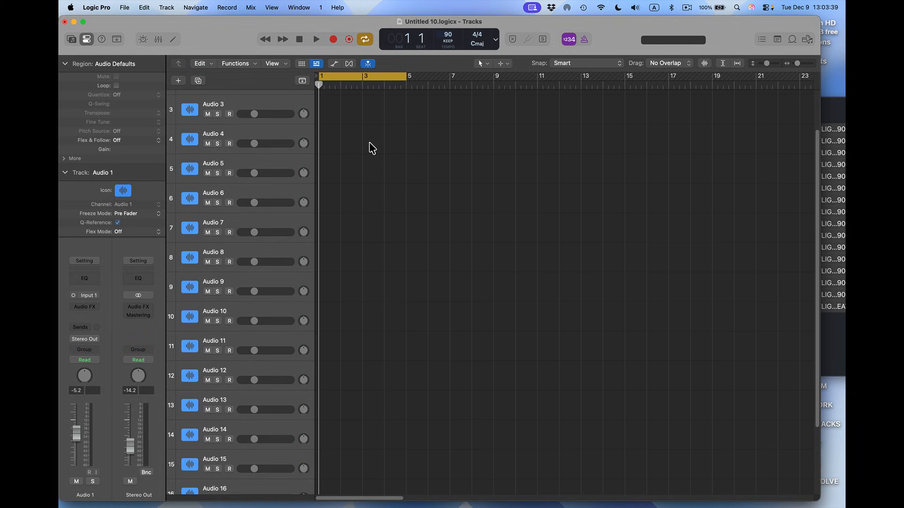
Import the selected DAYLIGHT BEAT stem files from Finder onto the existing tracks, starting at bar 1 of Audio 2
left_click(833, 102)
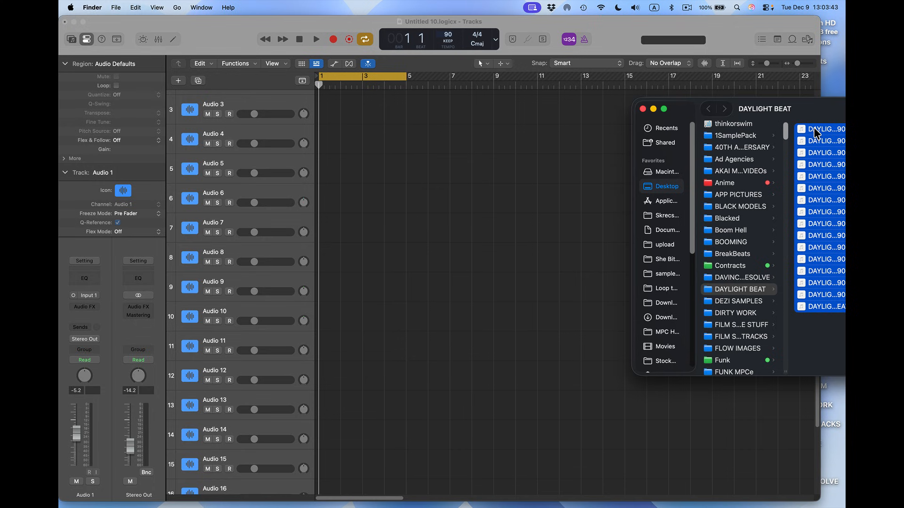
left_click_drag(816, 134, 317, 132)
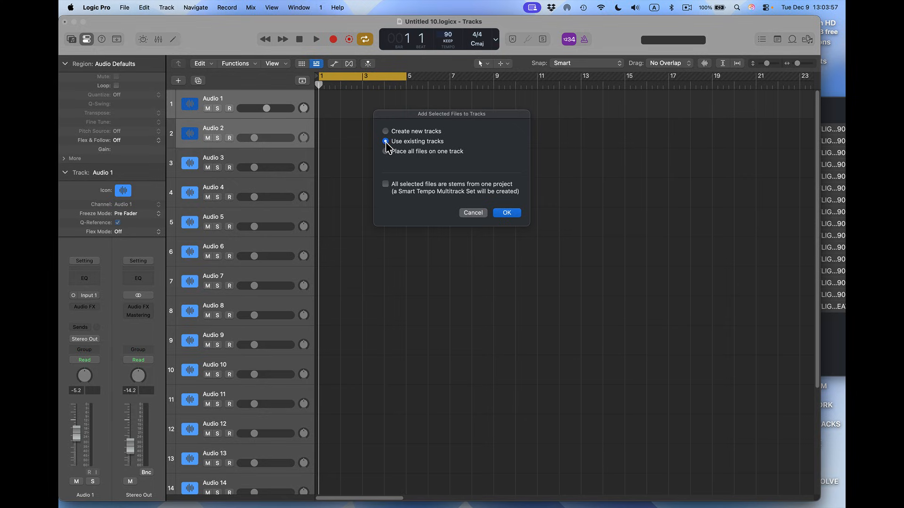
left_click(506, 213)
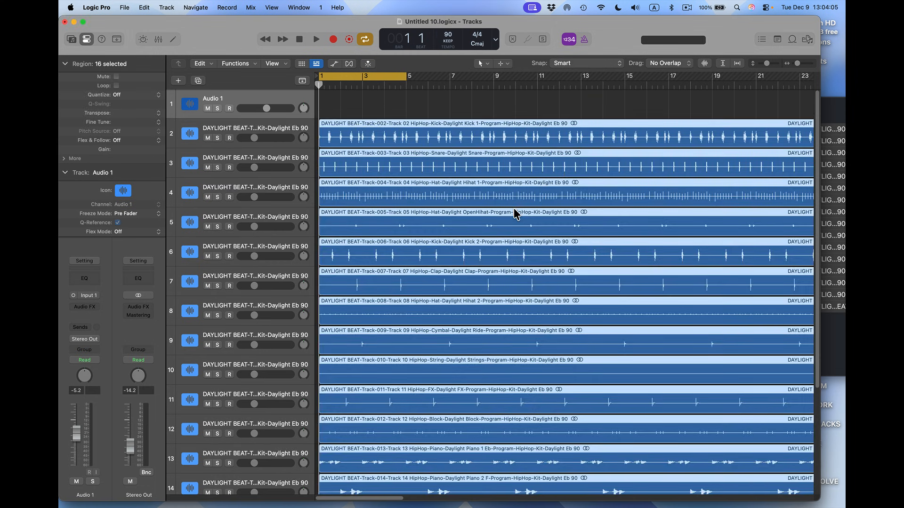
scroll(516, 214, "right", 10)
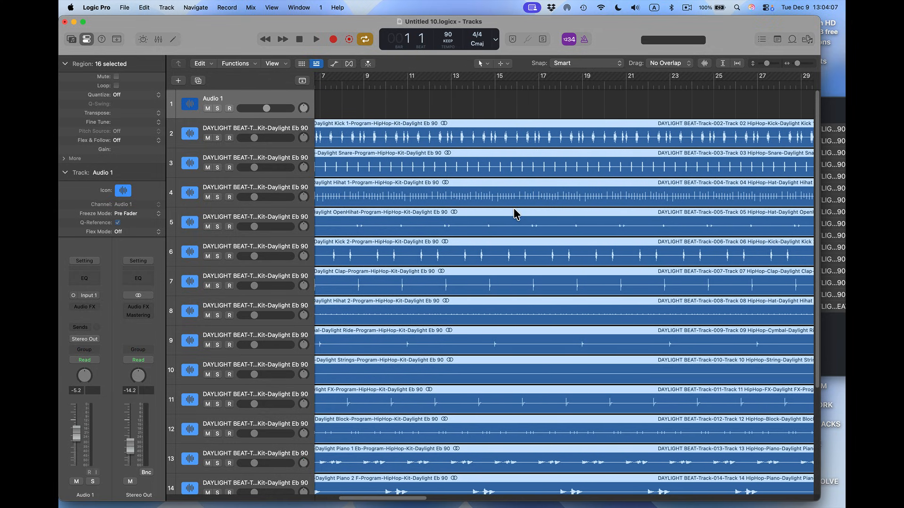
scroll(516, 214, "down", 5)
scroll(516, 214, "left", 1)
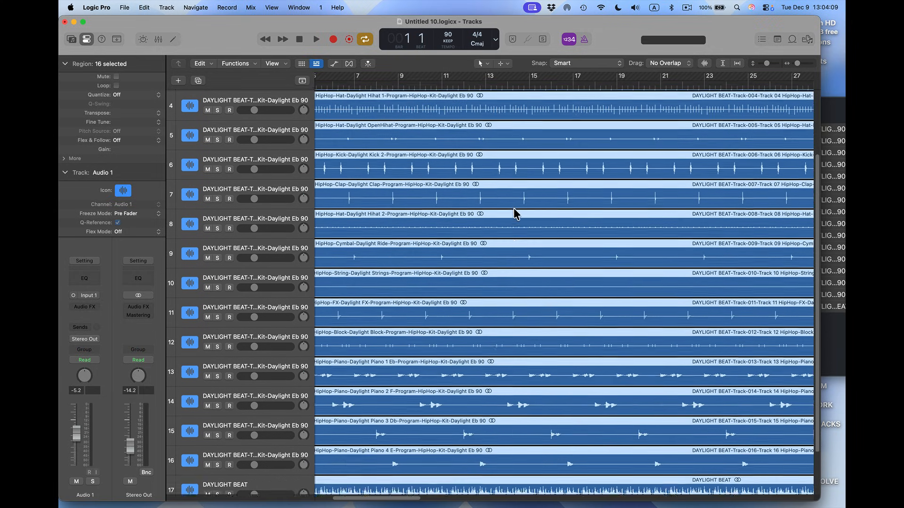
Extend the cycle range from bar 1 to bar 65 so it spans the full length of the imported regions
scroll(514, 210, "up", 5)
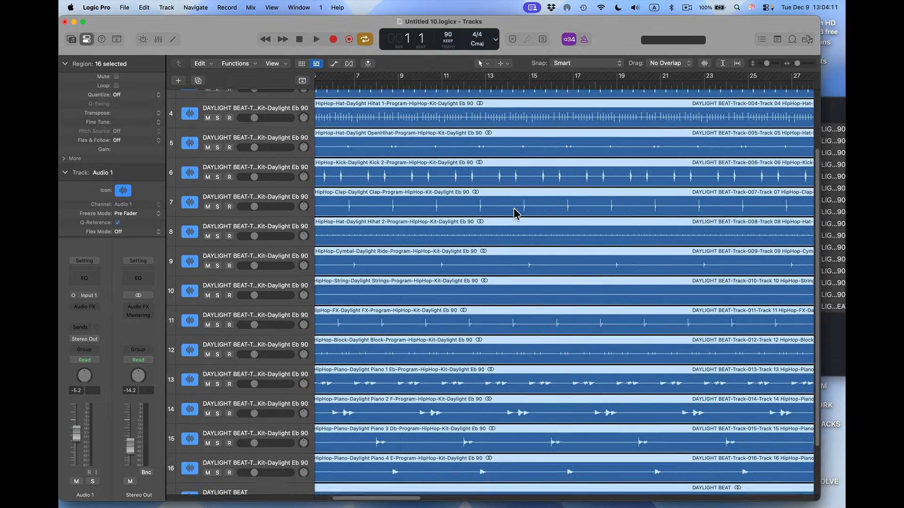
scroll(514, 212, "up", 1)
scroll(513, 208, "left", 1)
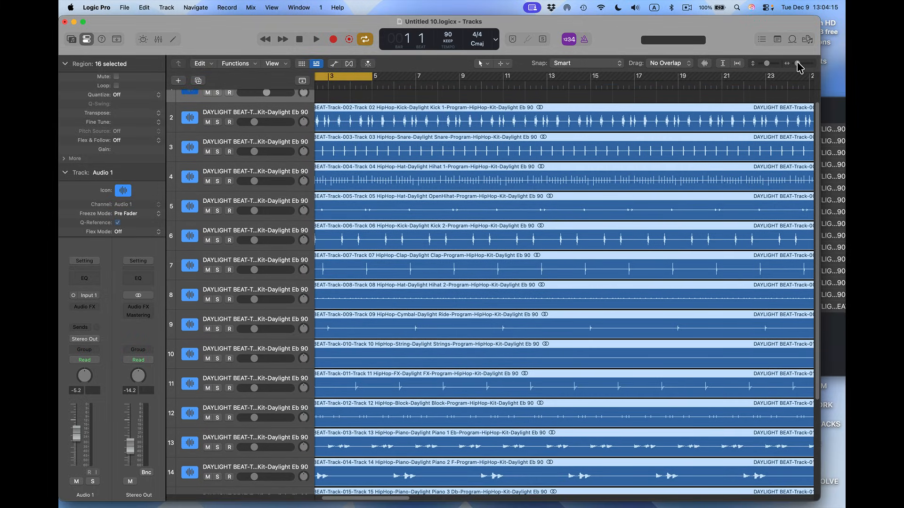
left_click_drag(797, 63, 793, 63)
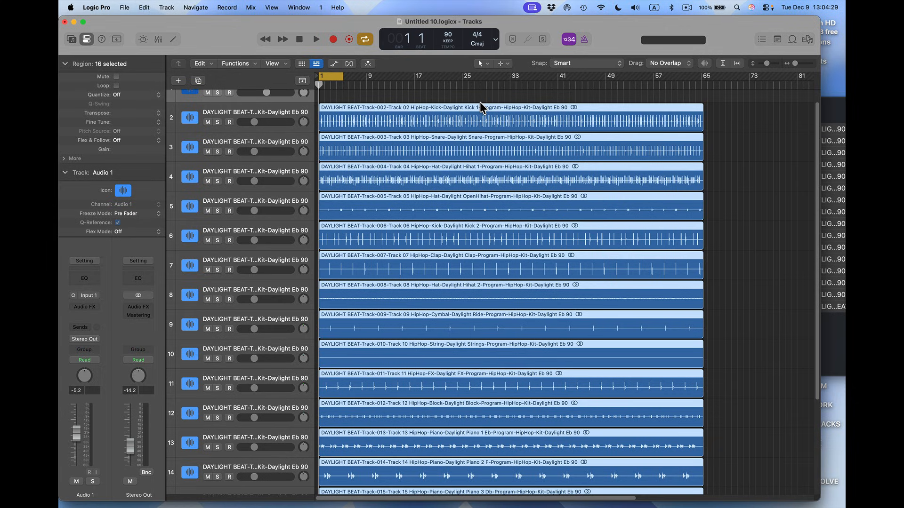
left_click_drag(342, 77, 702, 66)
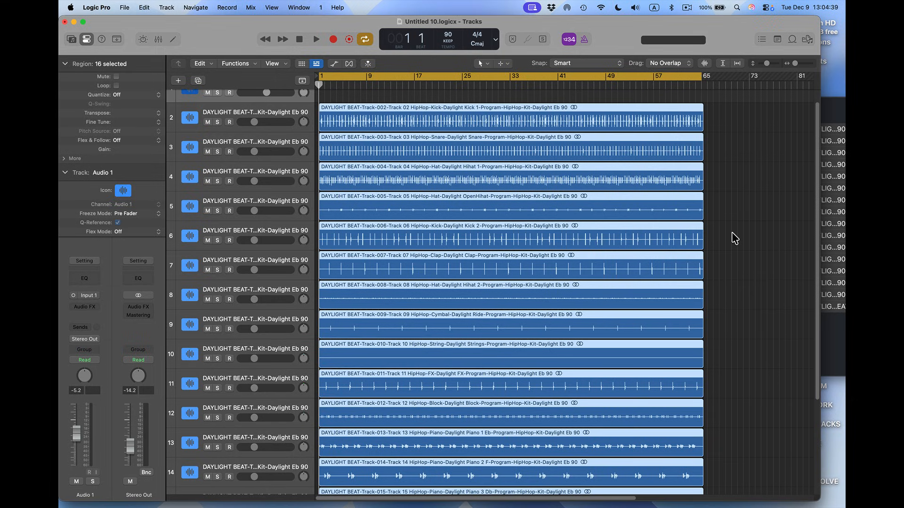
scroll(735, 239, "down", 1)
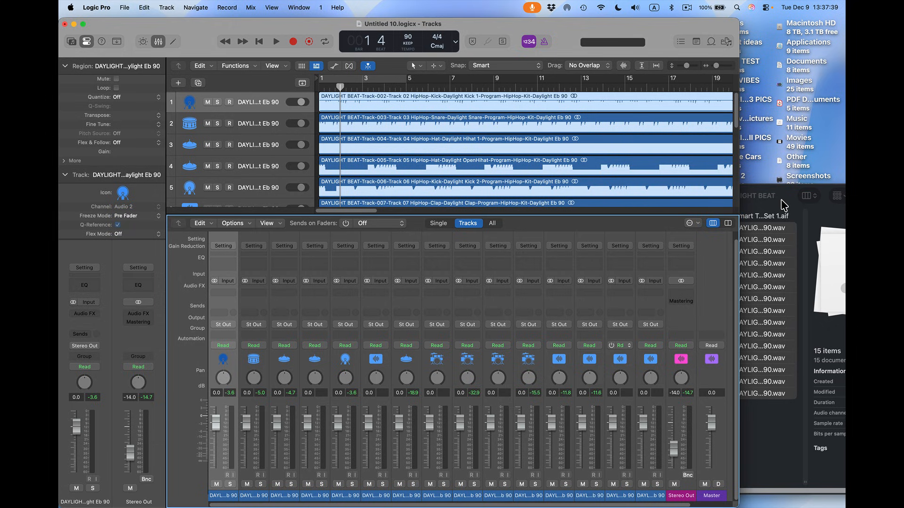
Switch to Finder, check the exported files in the DAYLIGHT BEAT folder and select the Track-002 WAV file
left_click_drag(783, 203, 710, 149)
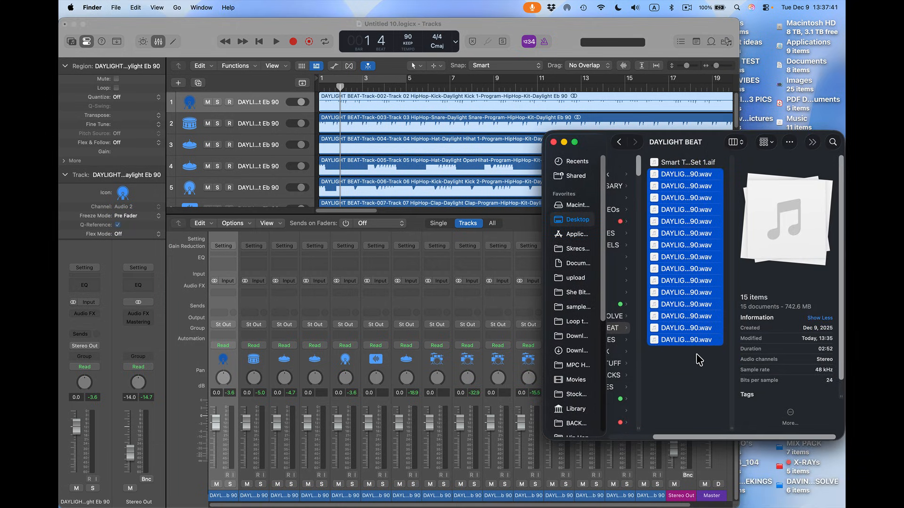
scroll(697, 393, "left", 5)
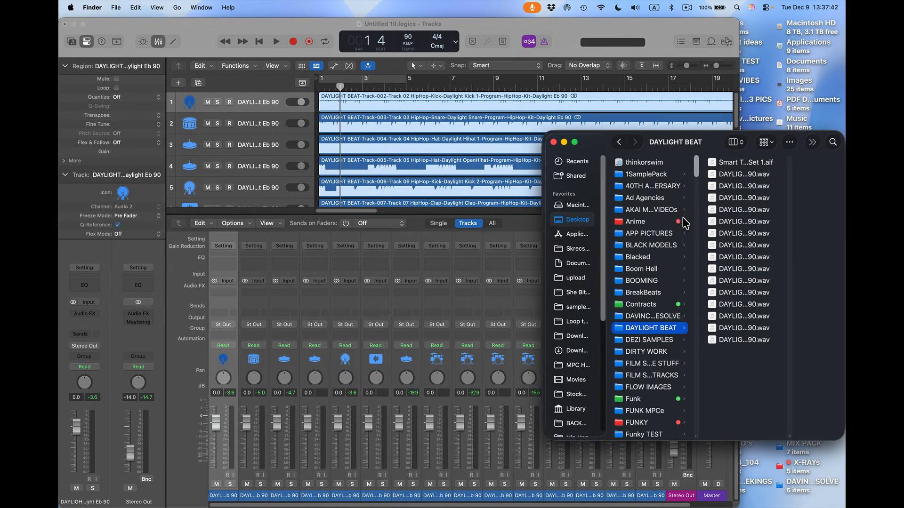
left_click(741, 163)
left_click(689, 175)
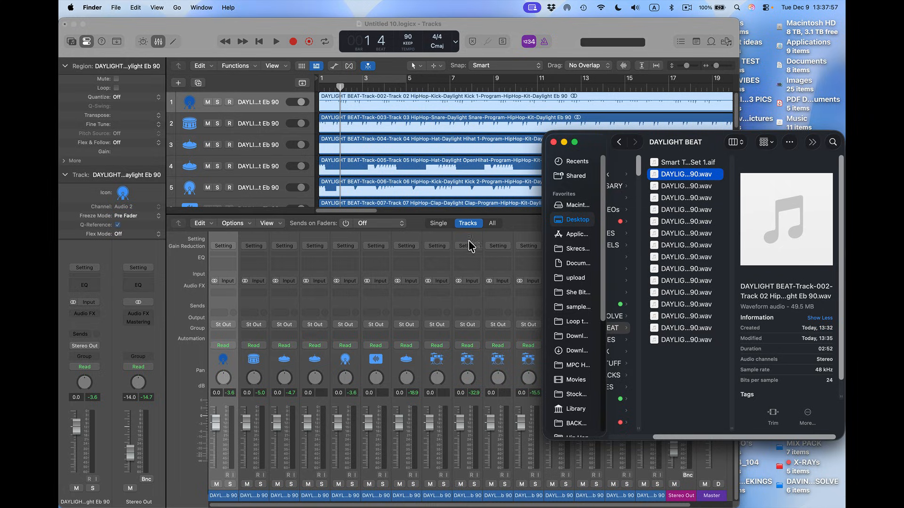
left_click(459, 265)
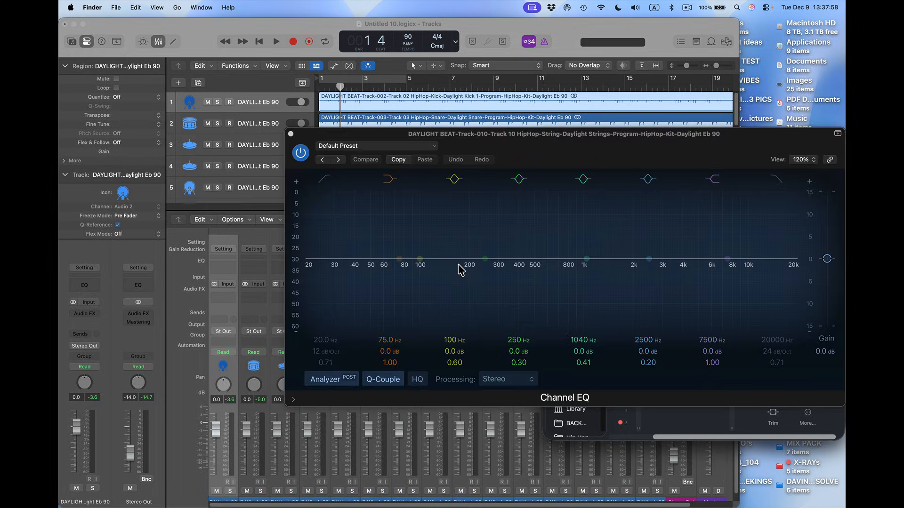
left_click(265, 413)
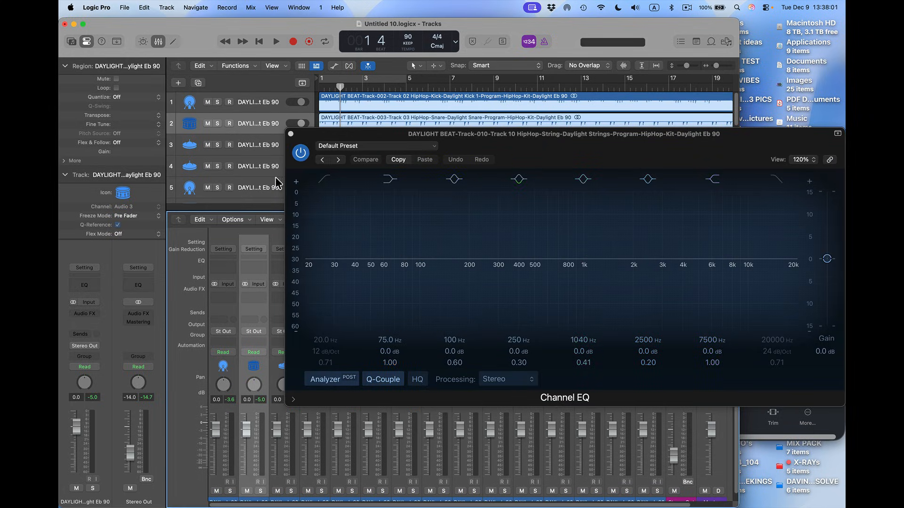
left_click(291, 134)
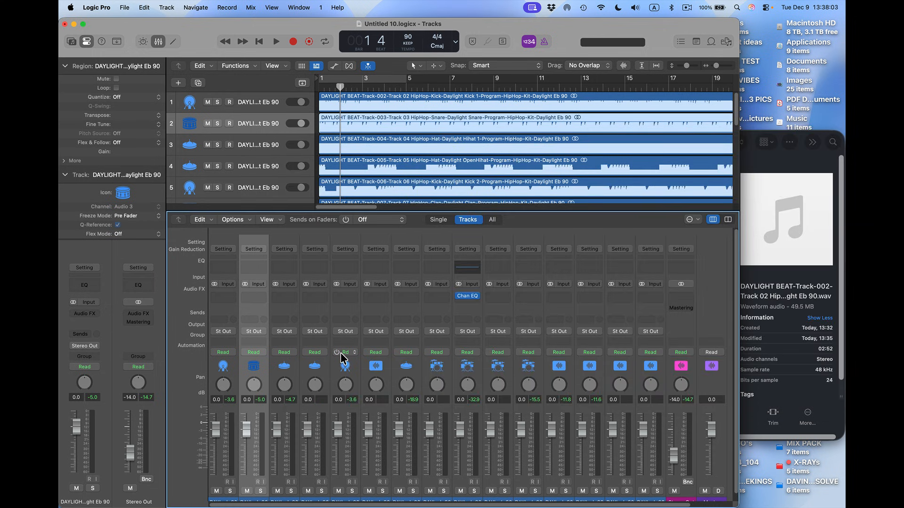
key("space")
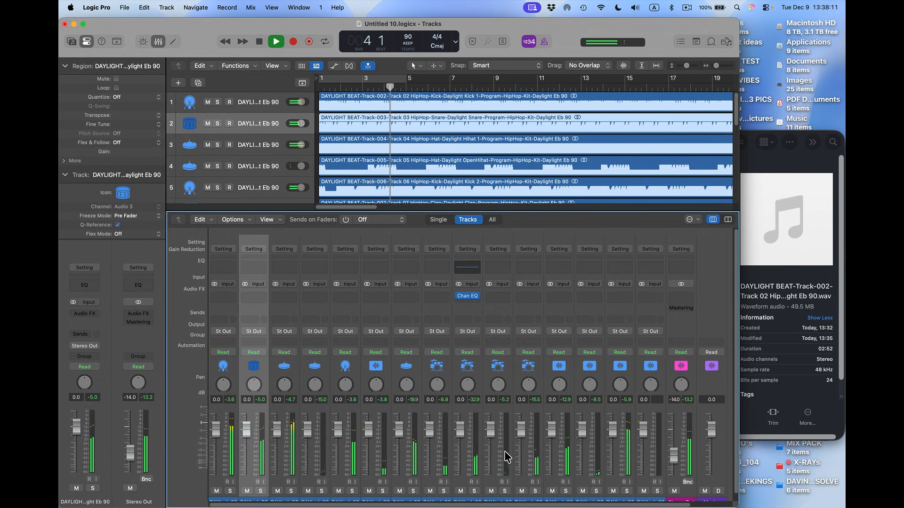
key("space")
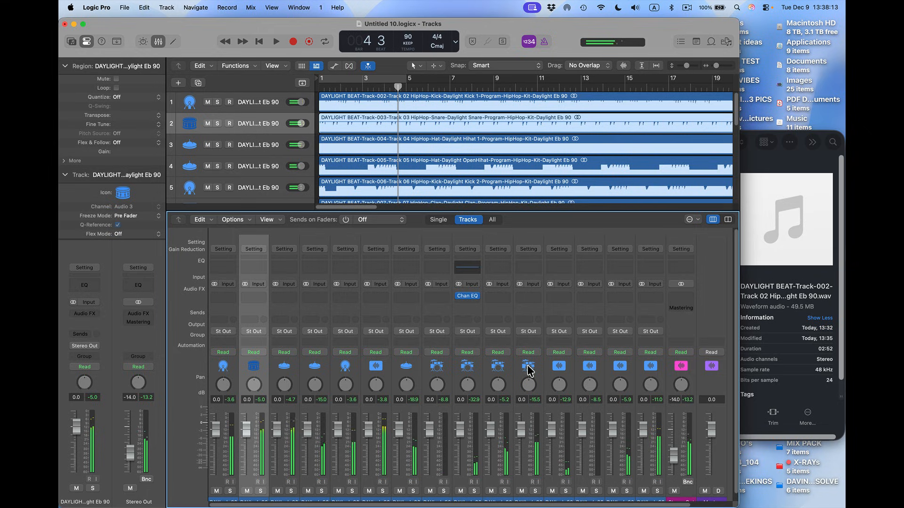
left_click(476, 297)
mouse_move(477, 293)
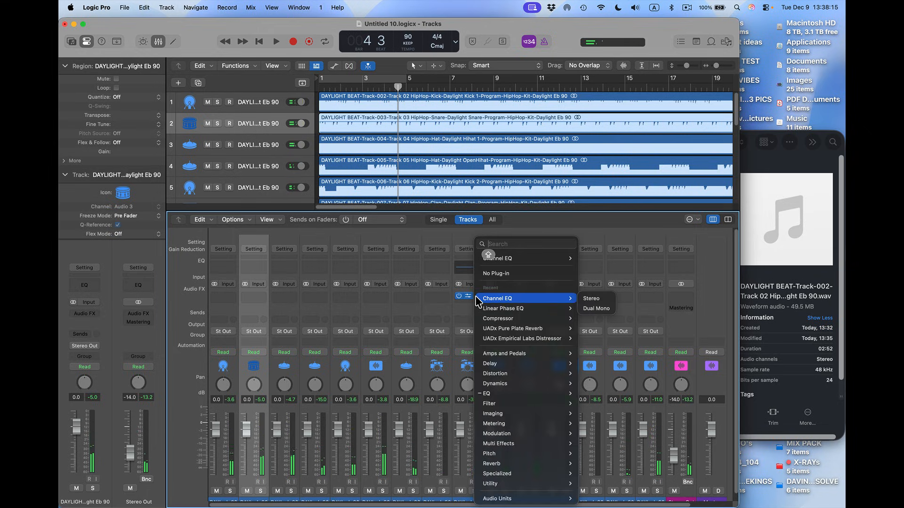
left_click(484, 273)
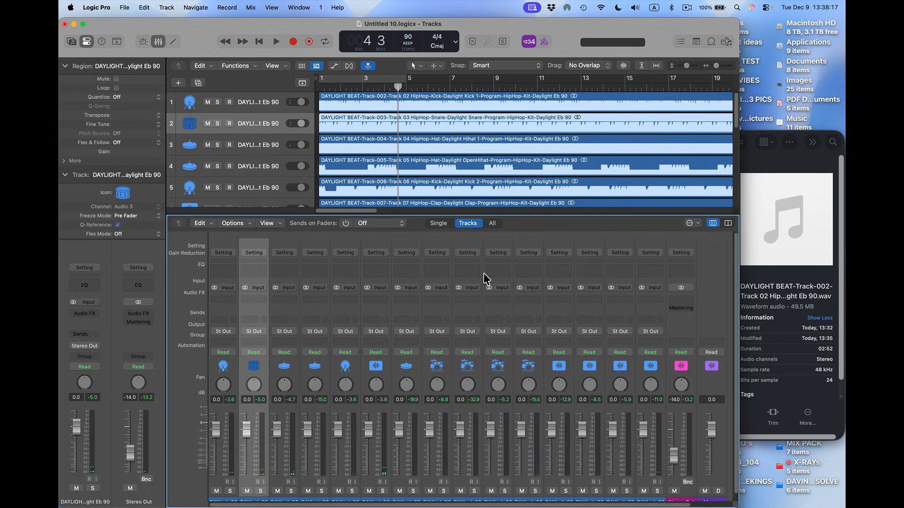
scroll(329, 434, "down", 2)
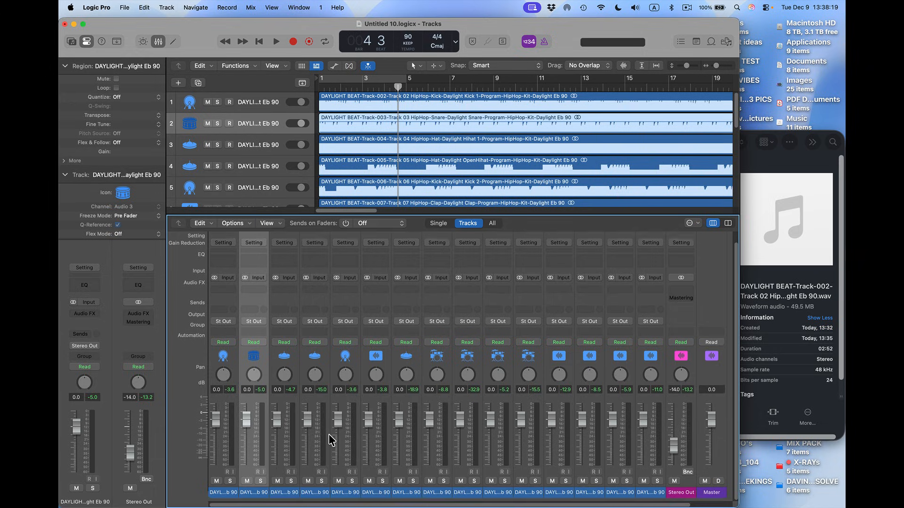
left_click(229, 485)
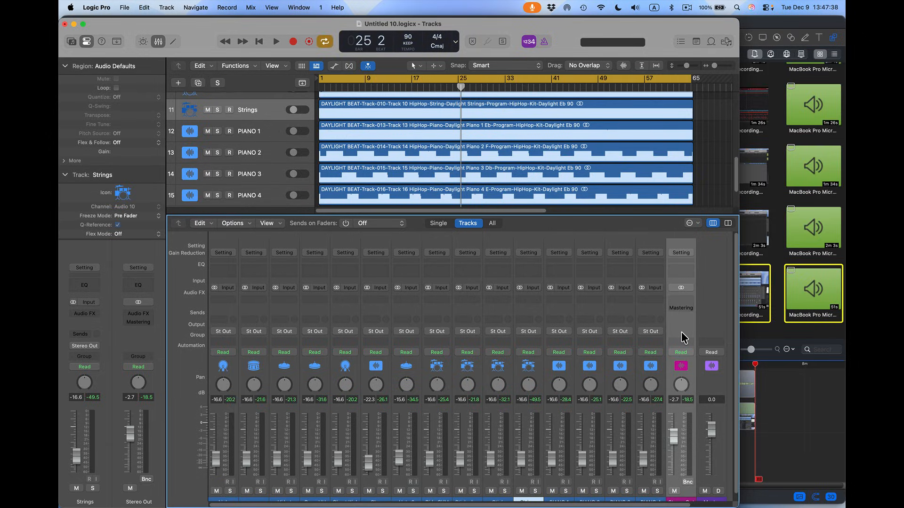
Play back the beat, select the kick through Stick channels and create a summing stack from them
key("space")
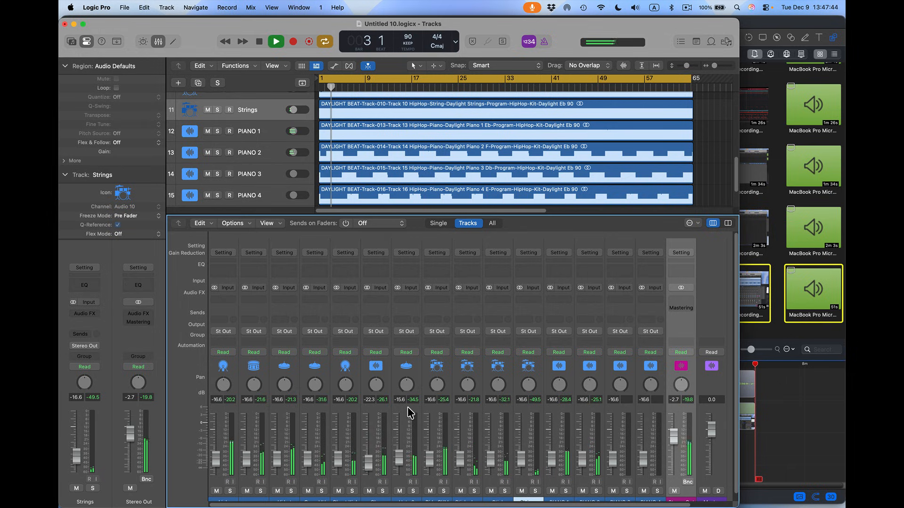
scroll(407, 413, "down", 1)
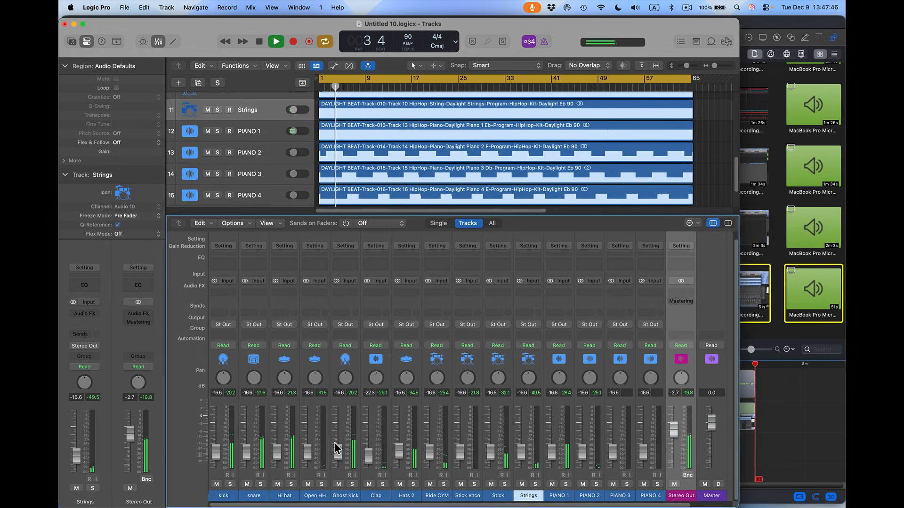
left_click(223, 497)
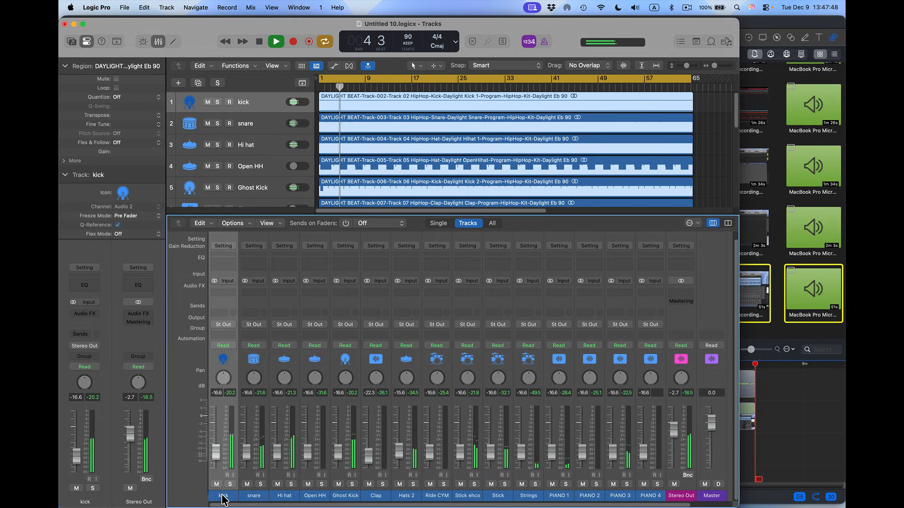
left_click(499, 496, "shift")
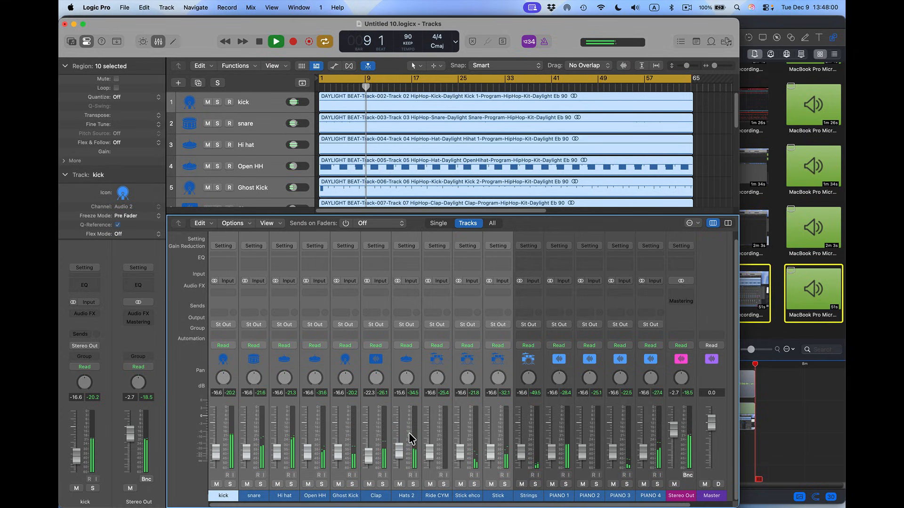
key("space")
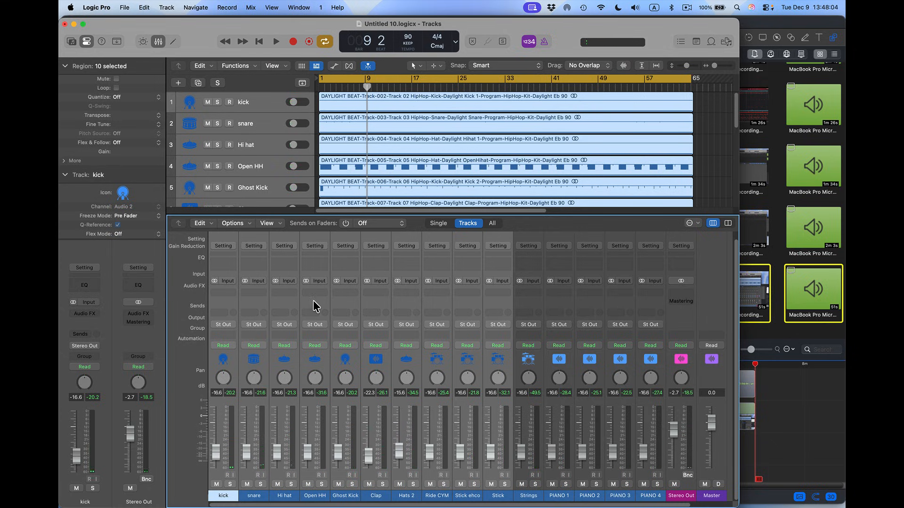
left_click(165, 7)
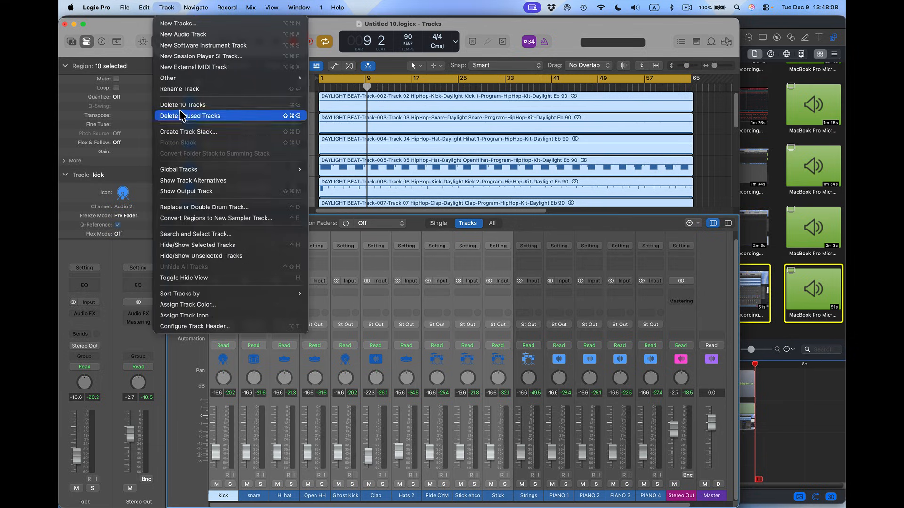
left_click(184, 133)
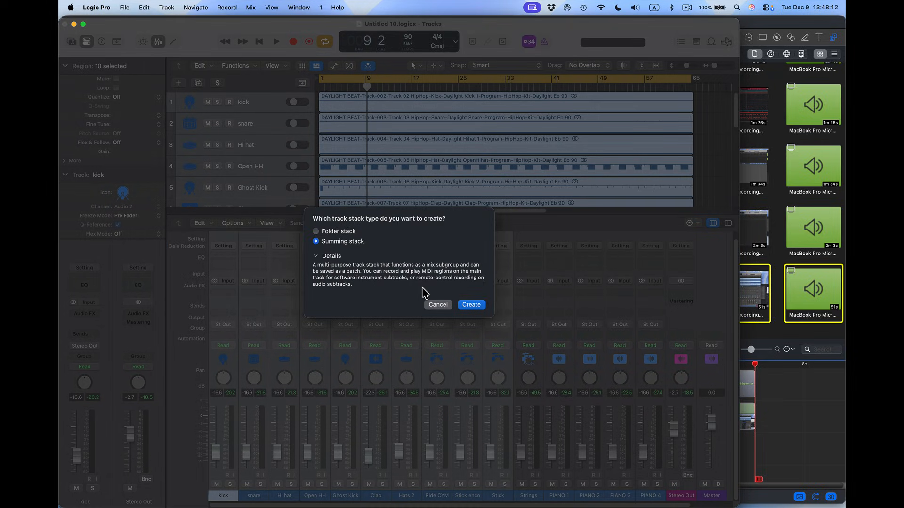
left_click(475, 306)
Rename the new drum summing stack as DRM BUS
scroll(353, 424, "down", 2)
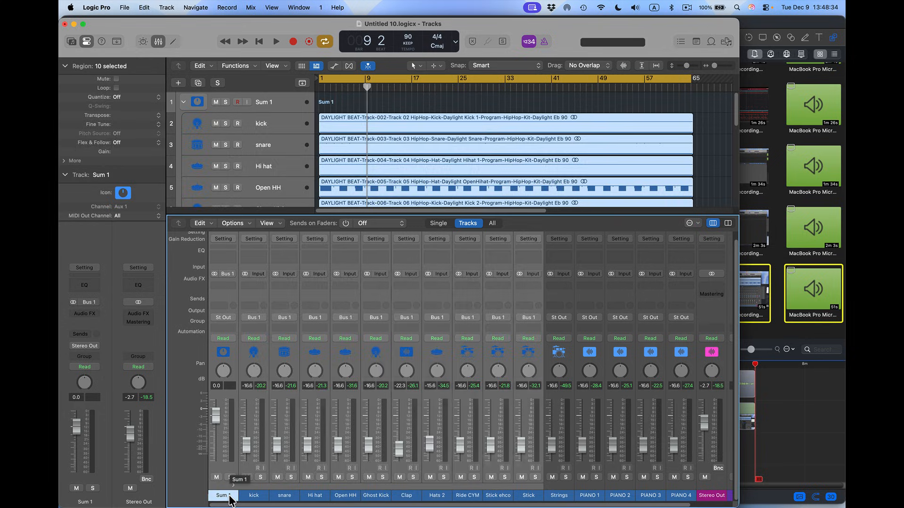
double_click(229, 496)
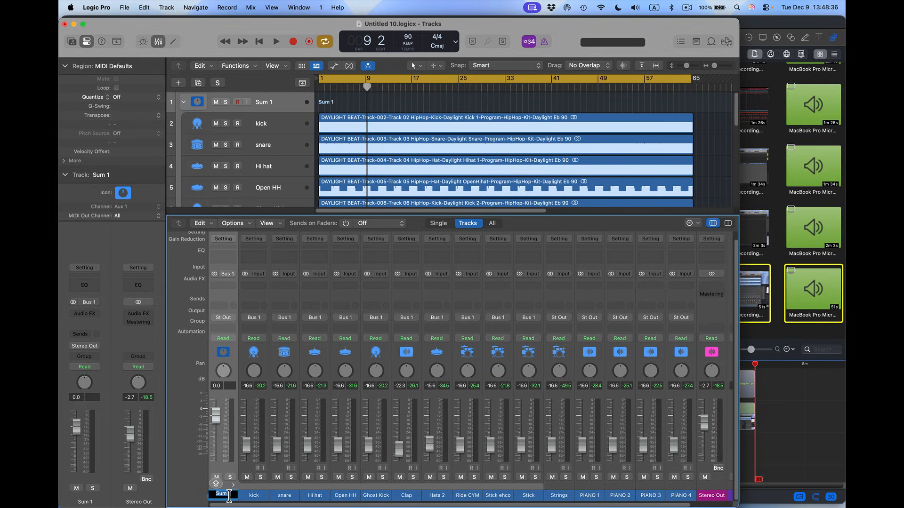
type("DRM BUS")
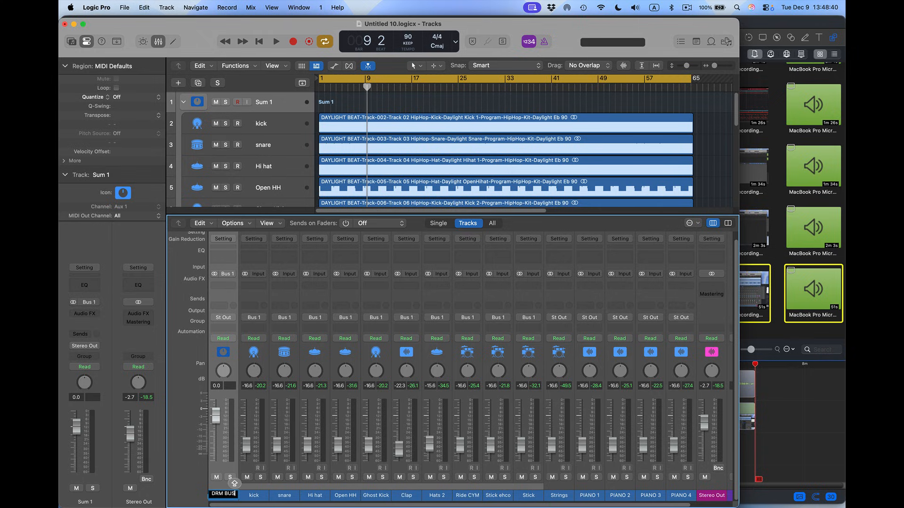
key("Return")
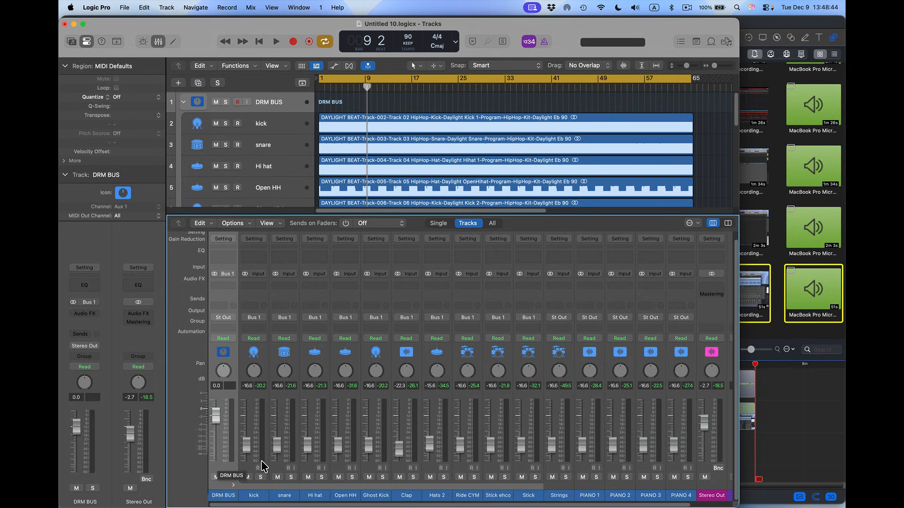
Play the song from the start and lower the DRM BUS fader to -1.2 dB
key("Return")
key("space")
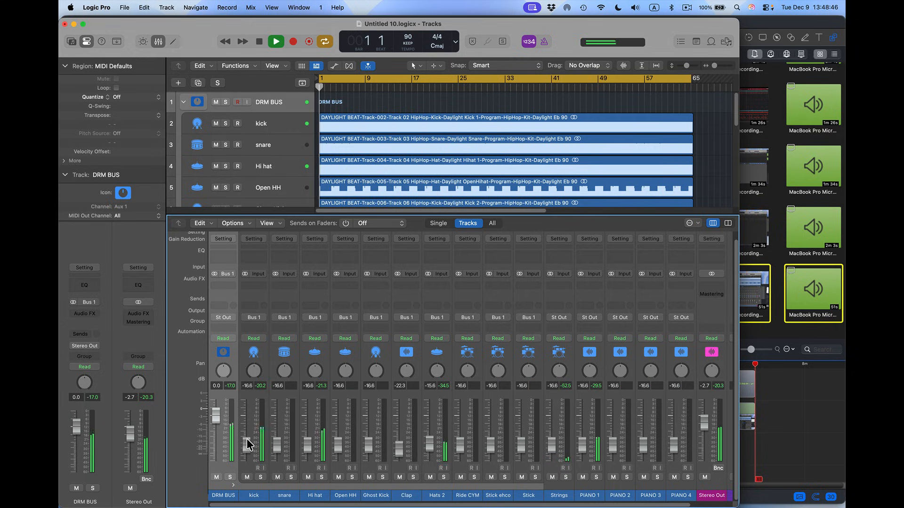
mouse_move(216, 416)
left_mouse_down()
mouse_move(216, 444)
mouse_move(216, 416)
left_mouse_up()
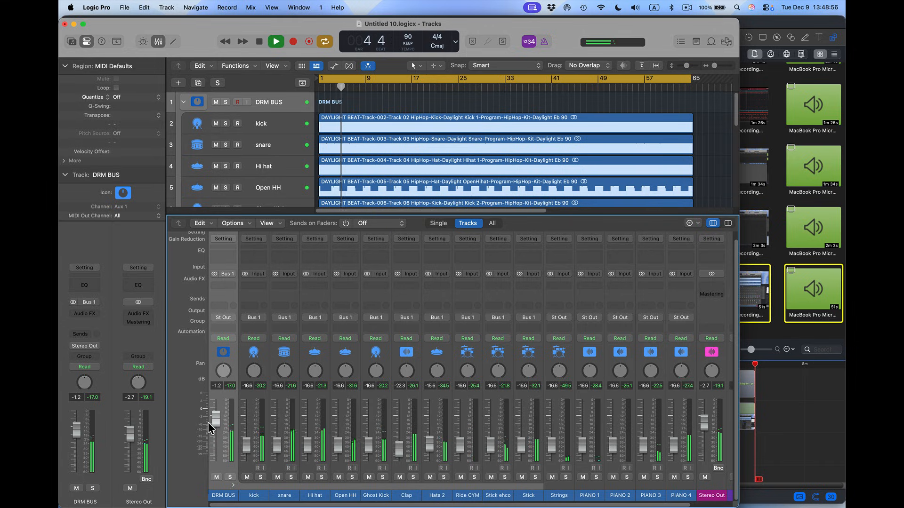
key("space")
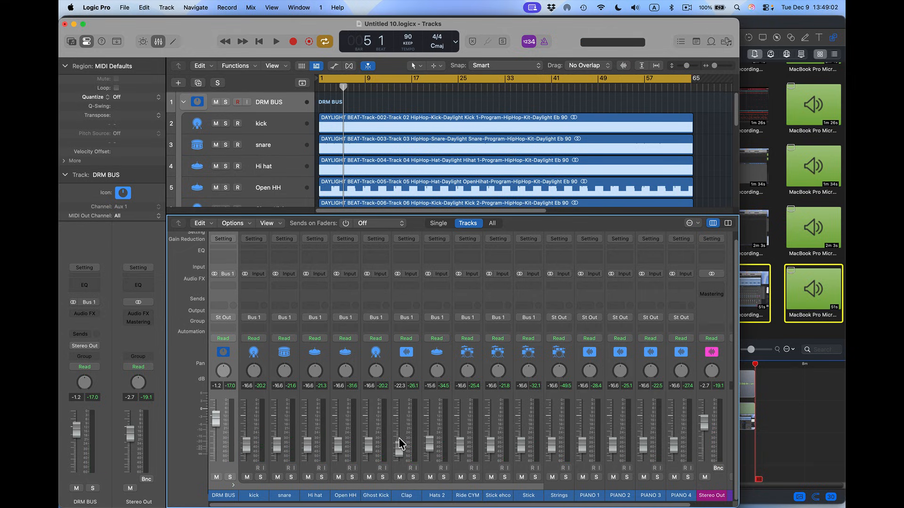
Select the PIANO 1 through PIANO 4 channels and create a summing stack from them
left_click(588, 488)
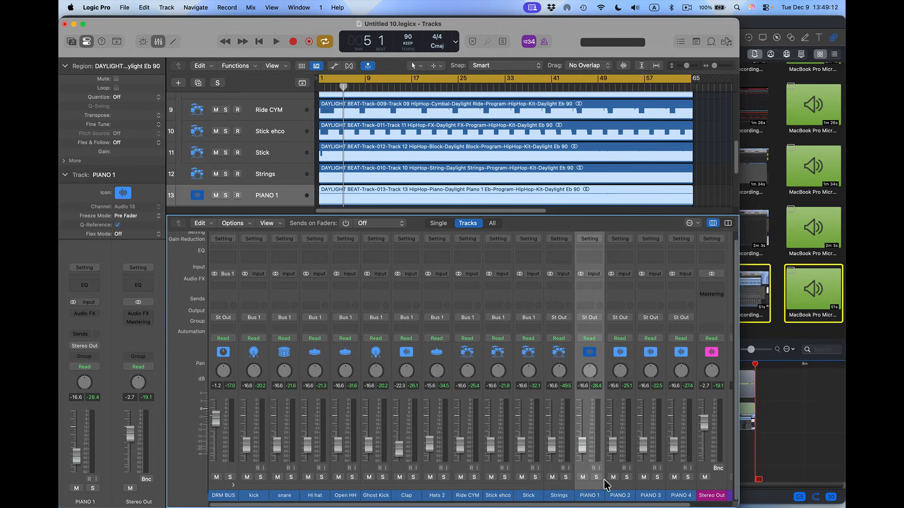
left_click(683, 485, "shift")
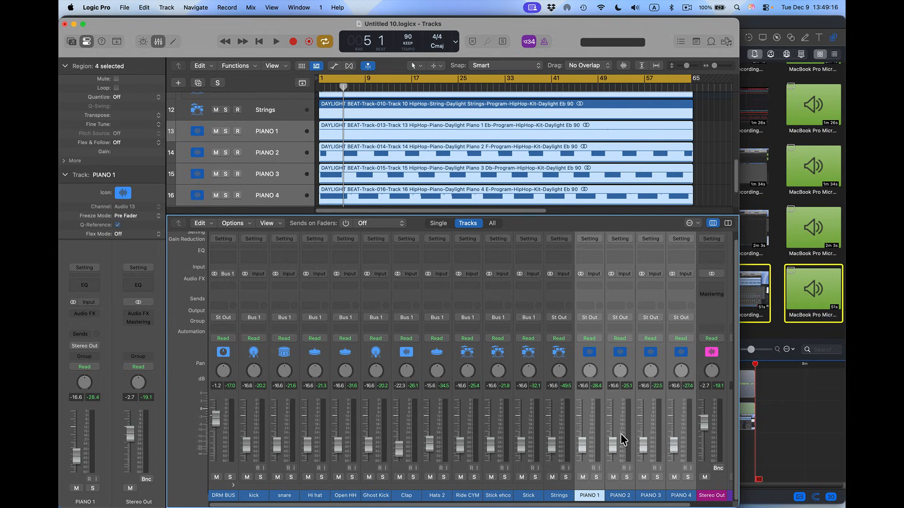
left_click(166, 8)
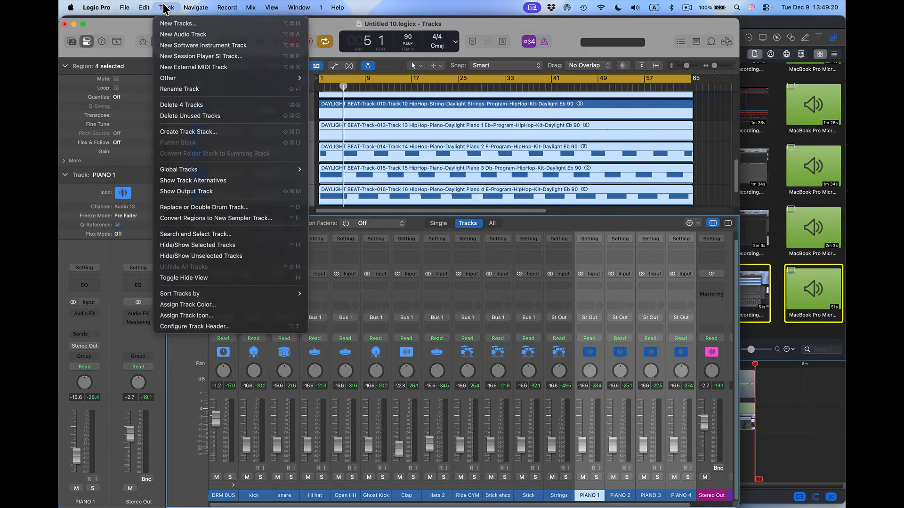
left_click(178, 132)
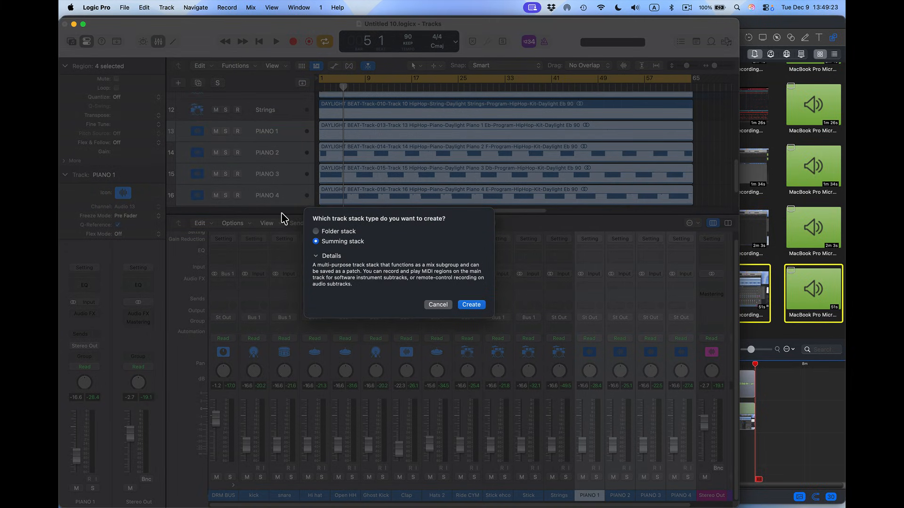
left_click(476, 306)
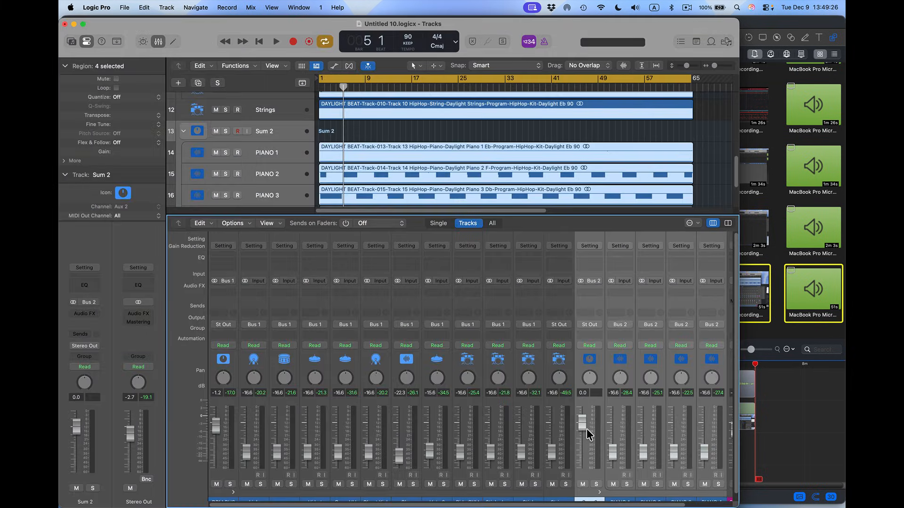
Rename the new piano summing stack as PIANO BUS
scroll(586, 429, "down", 1)
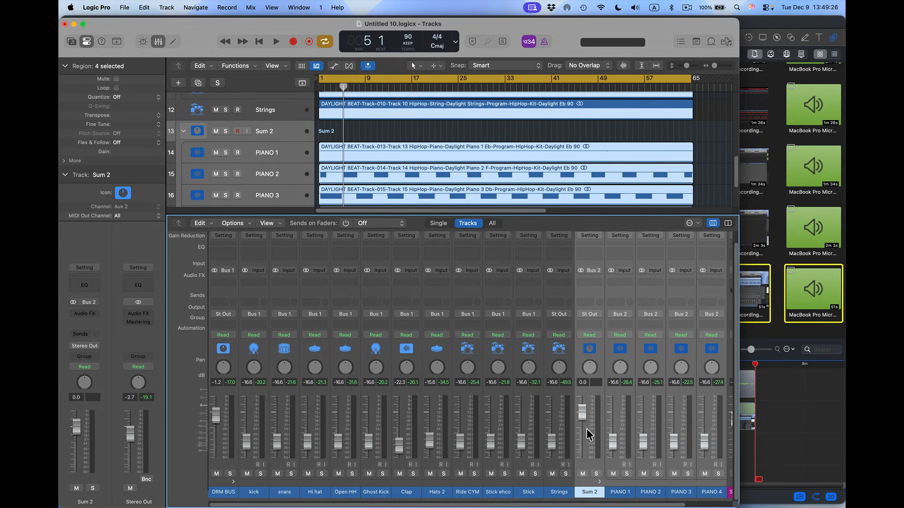
double_click(589, 496)
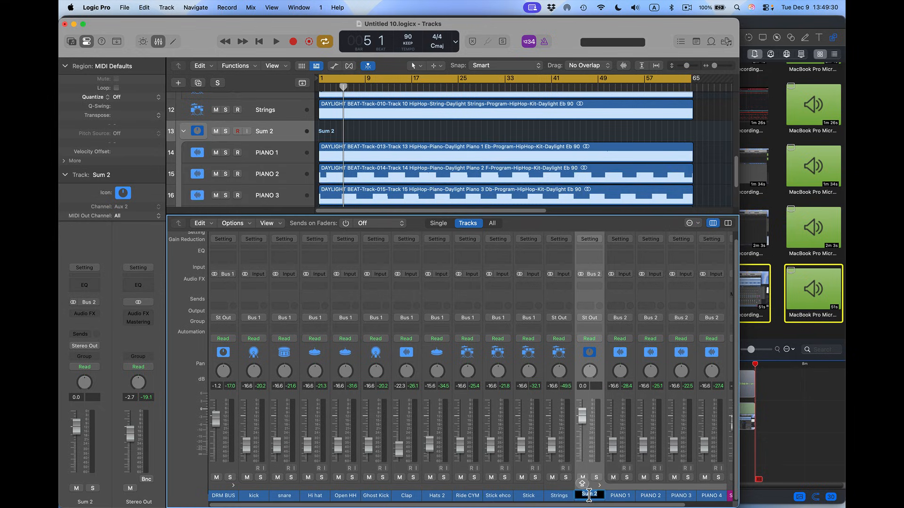
type("PIANO BUS")
key("Return")
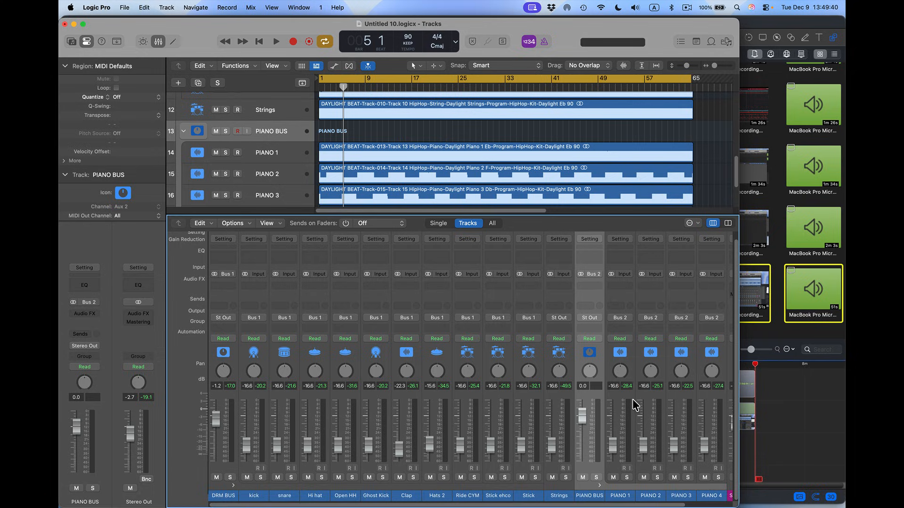
Play the song with PIANO BUS and DRM BUS muted to audition the Strings channel, and pull its fader down to -∞
key("space")
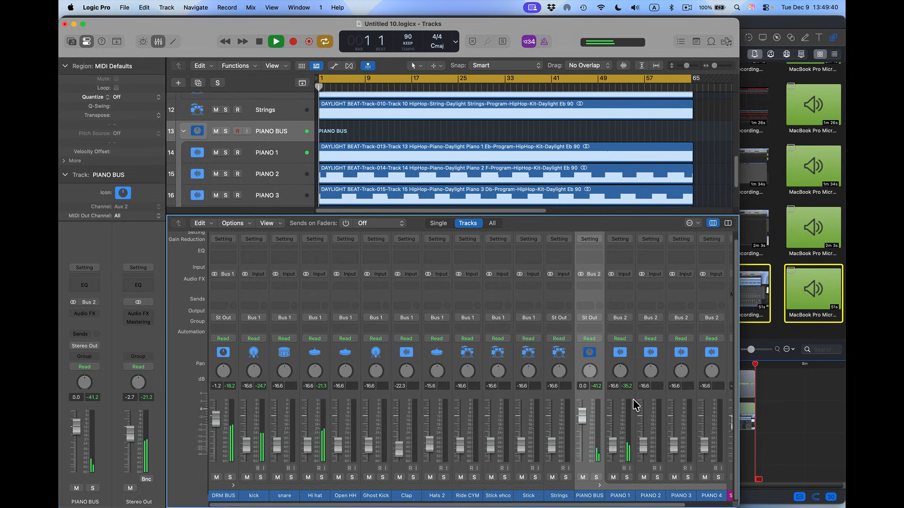
left_click(582, 477)
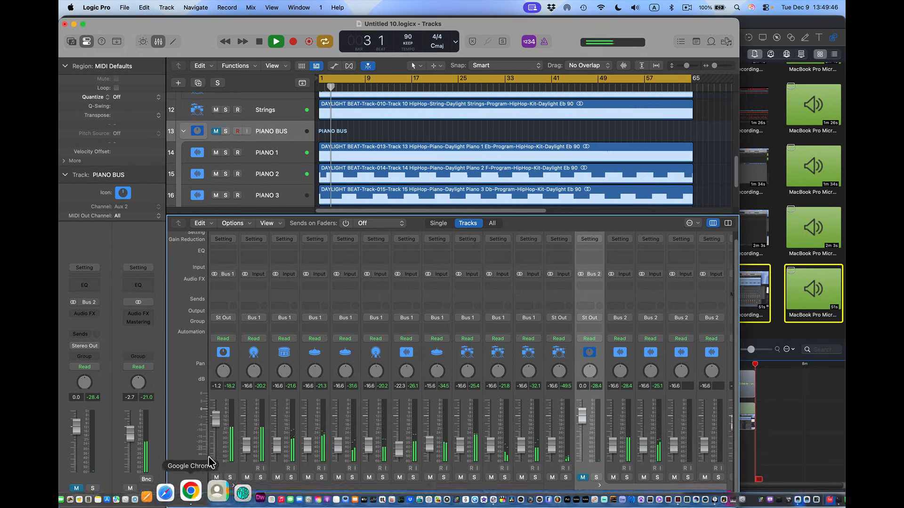
left_click(216, 477)
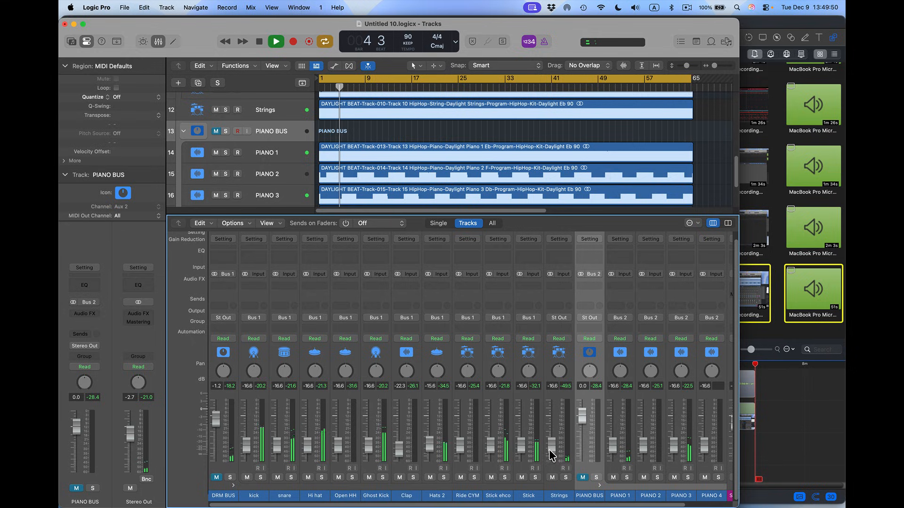
left_click_drag(550, 455, 550, 424)
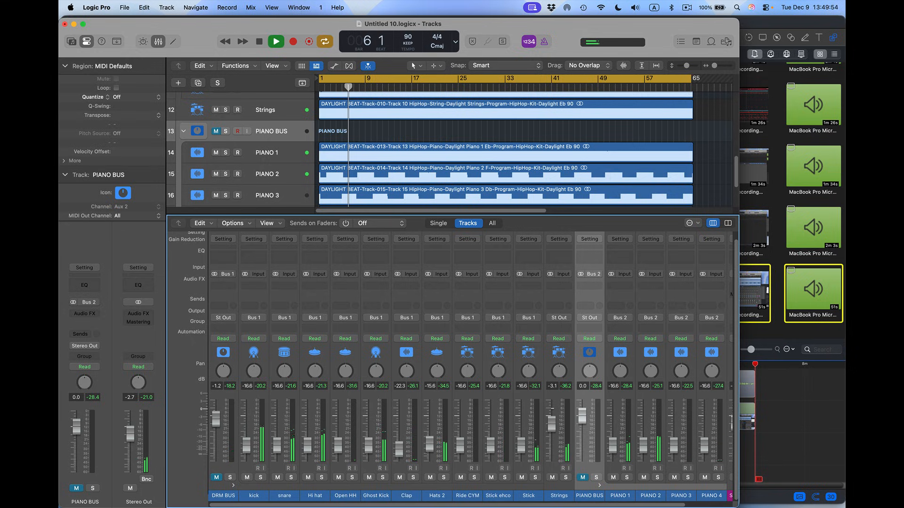
left_click_drag(550, 424, 550, 462)
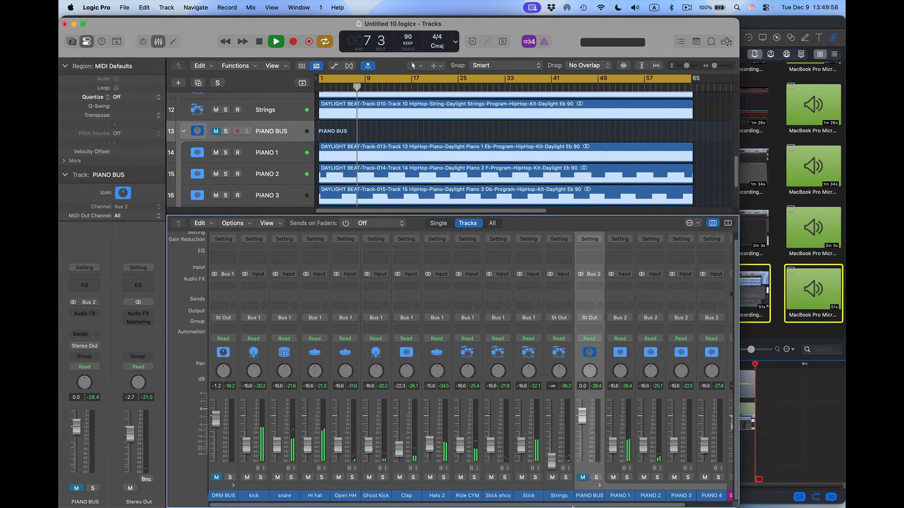
Unmute the PIANO BUS and DRM BUS during playback, and stop the song
left_click(582, 477)
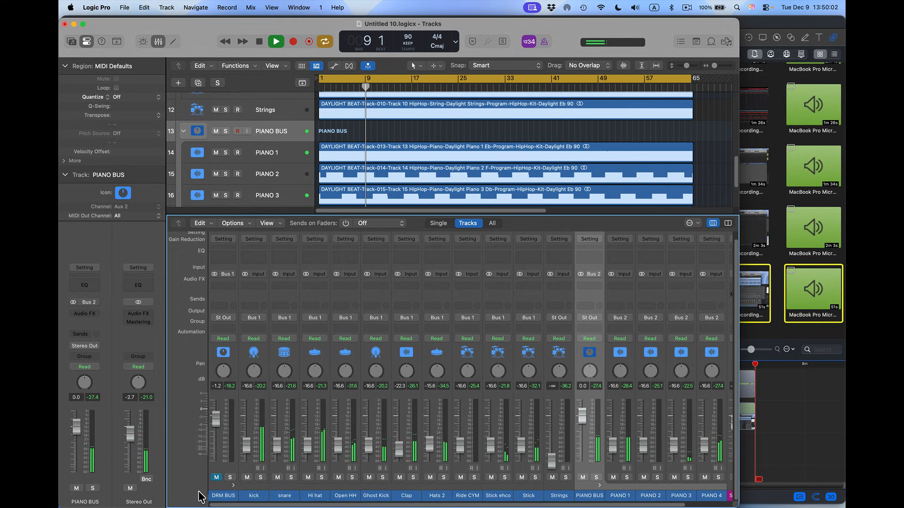
left_click(216, 478)
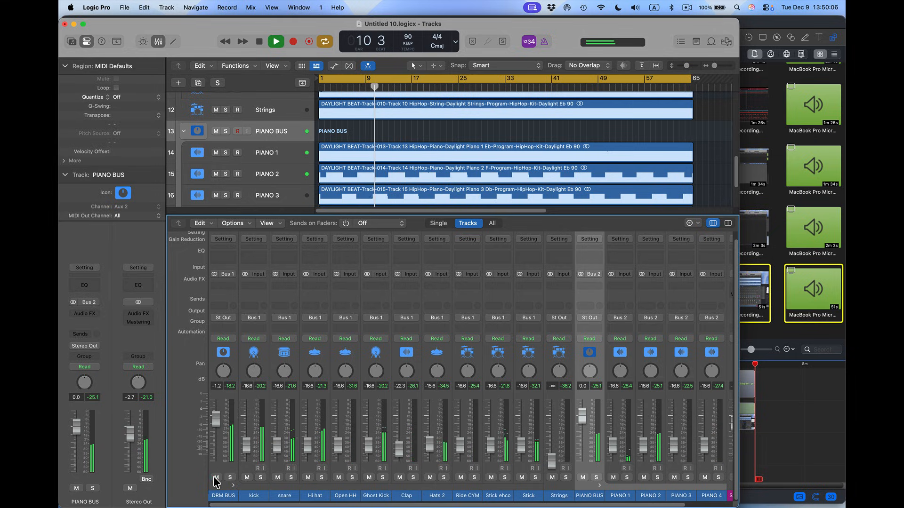
key("space")
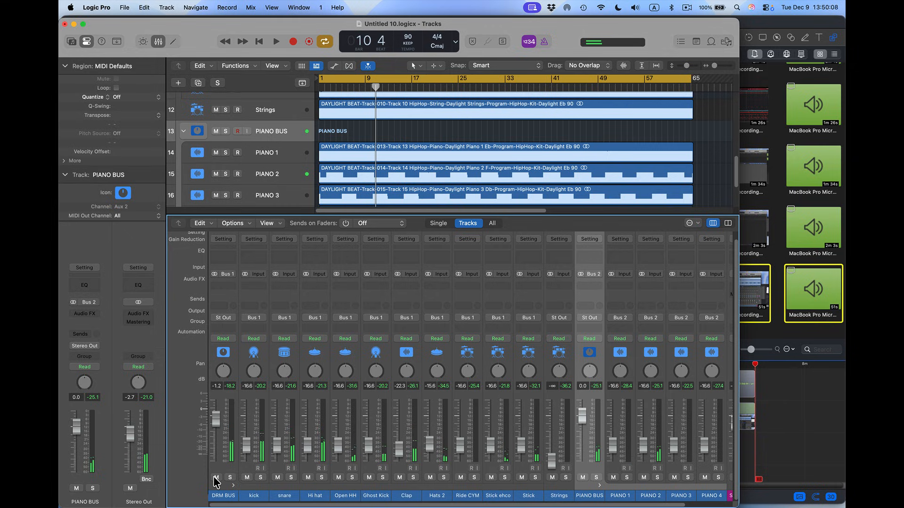